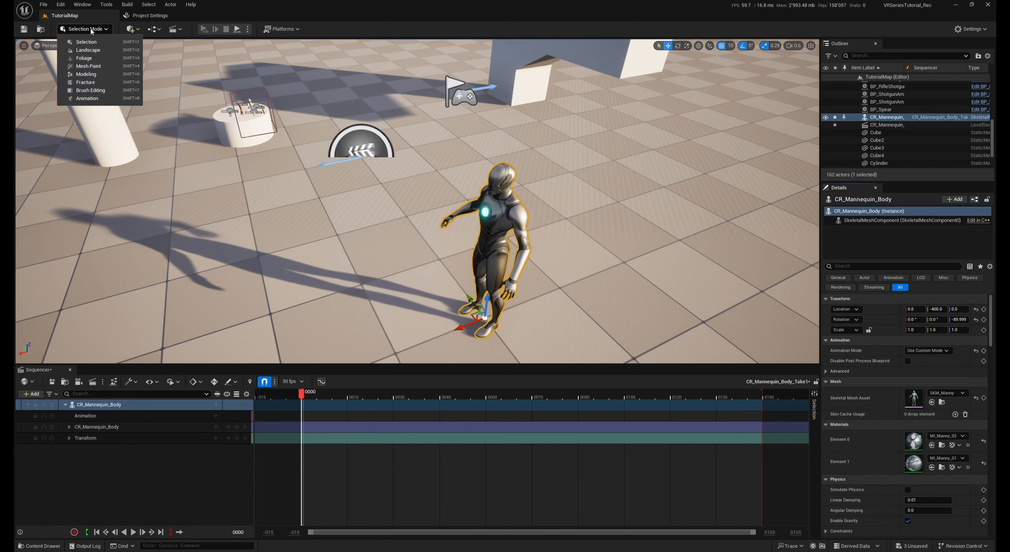
# Switch to Animation mode and rotate the mannequin's right-hand FK control to about -47.6, 27.1, 36.4 degrees
pyautogui.click(87, 100)
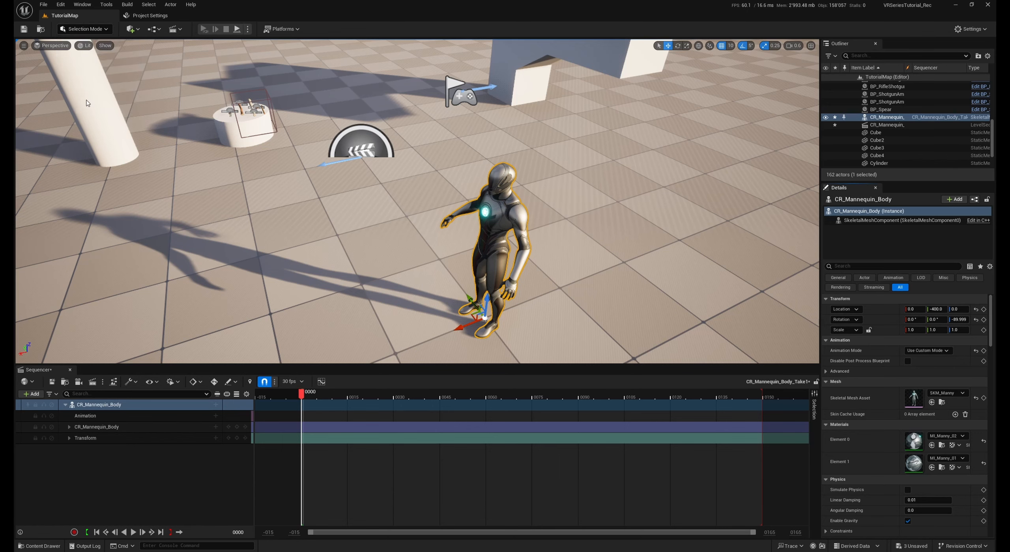
pyautogui.moveTo(530, 233); pyautogui.dragTo(522, 225, button='right')
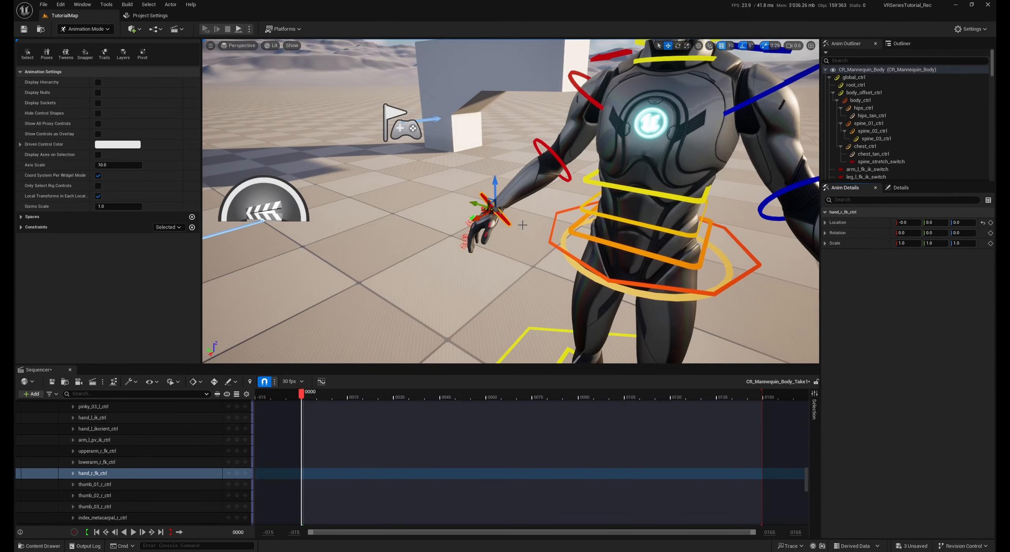
pyautogui.press('e')
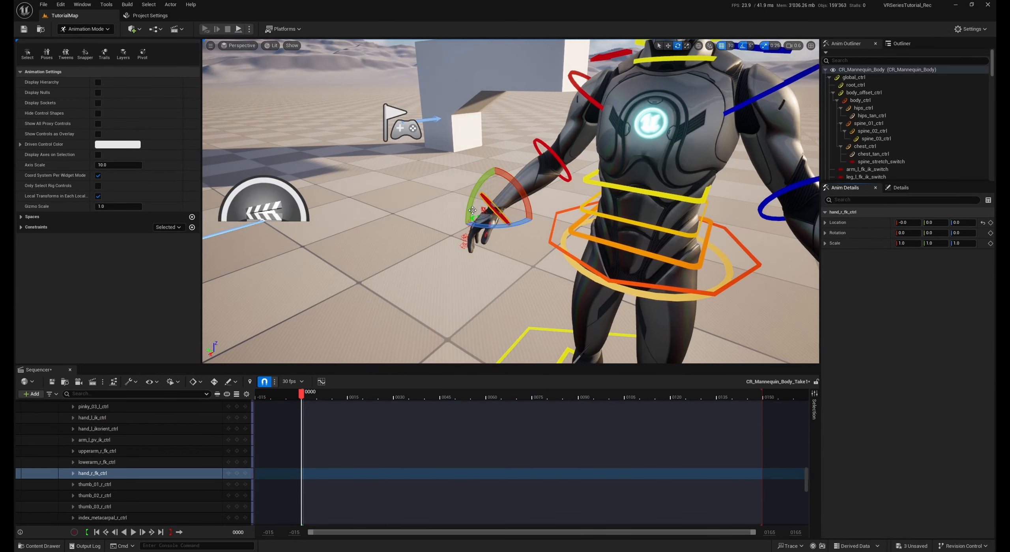
pyautogui.moveTo(475, 187); pyautogui.dragTo(515, 190)
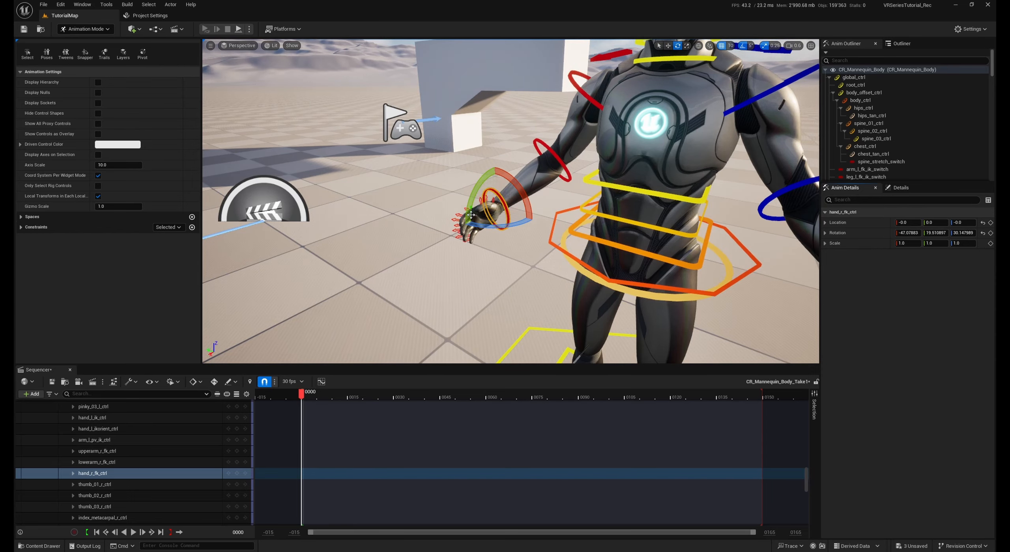
pyautogui.moveTo(483, 224); pyautogui.dragTo(475, 227)
pyautogui.moveTo(475, 227)
pyautogui.mouseDown(button='right')
pyautogui.moveTo(543, 215)
pyautogui.moveTo(487, 227)
pyautogui.mouseUp(button='right')
# Key the whole CR_Mannequin_Body control rig at frame 0 and enable automatic keying
pyautogui.scroll(12, 241, 429)
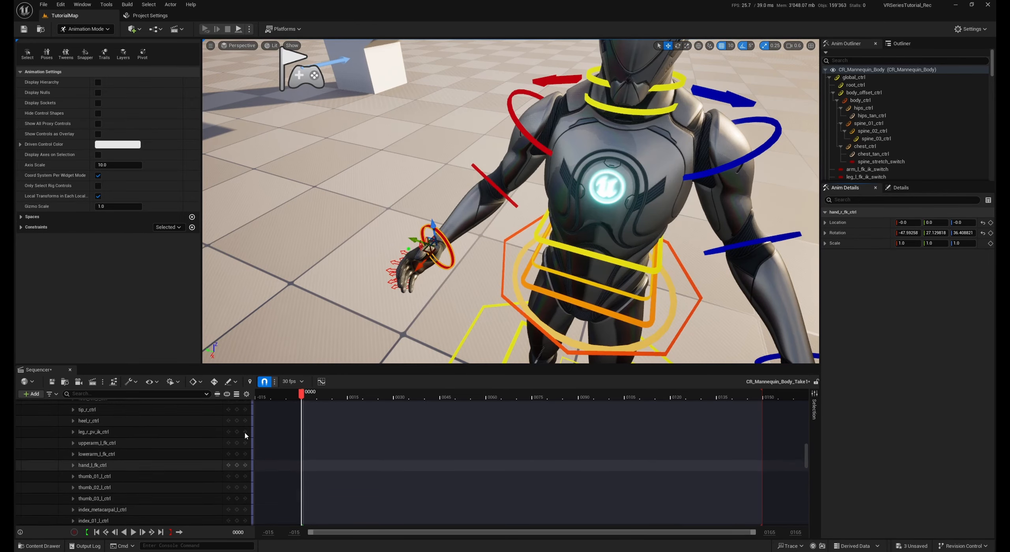
pyautogui.moveTo(806, 454); pyautogui.dragTo(806, 410)
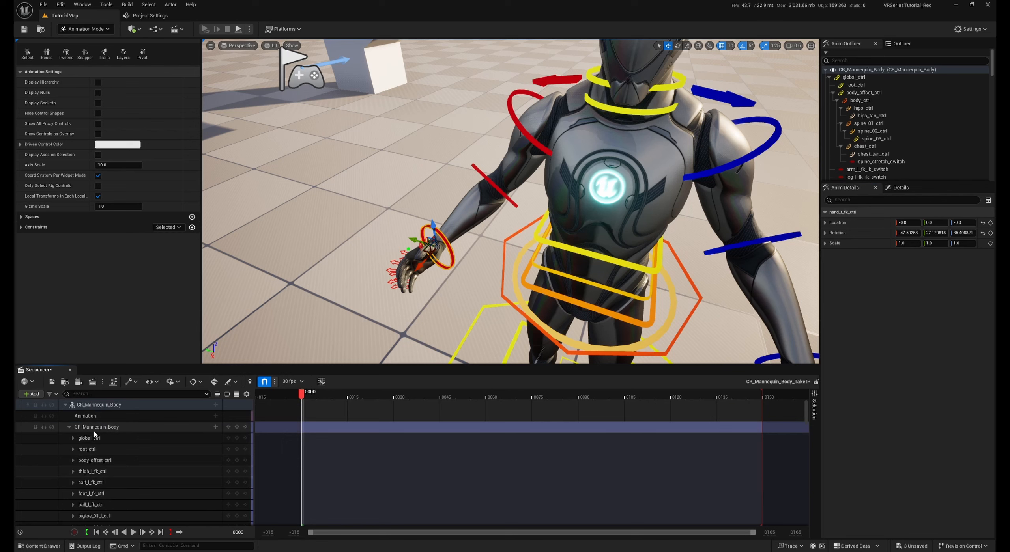
pyautogui.click(237, 427)
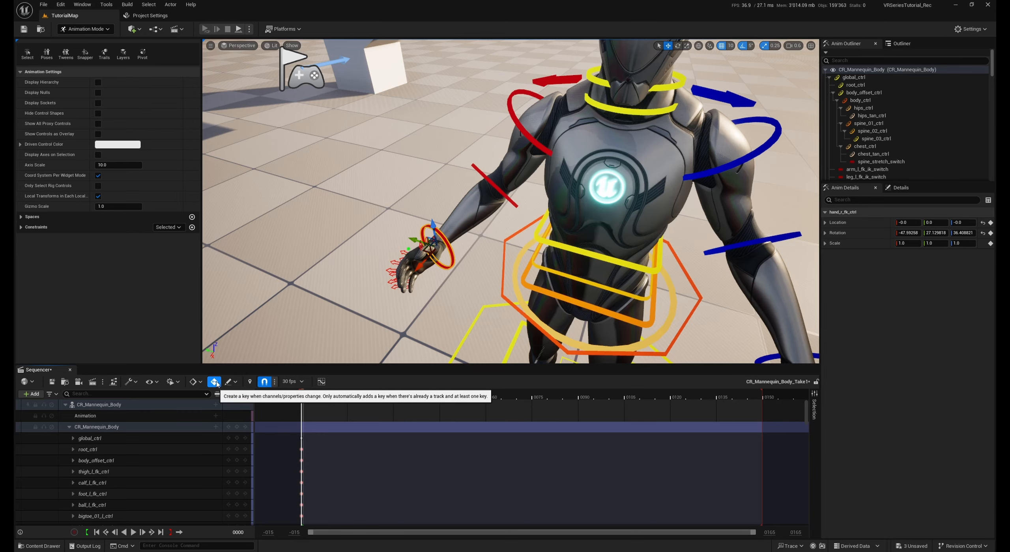
# Place BP_Pistol from the Blueprints/Weapons/Projectile folder into the level beside the mannequin's right hand
pyautogui.moveTo(370, 277)
pyautogui.mouseDown(button='right')
pyautogui.moveTo(371, 265)
pyautogui.moveTo(403, 262)
pyautogui.moveTo(407, 272)
pyautogui.moveTo(370, 277)
pyautogui.mouseUp(button='right')
pyautogui.hotkey('ctrl', 'space')
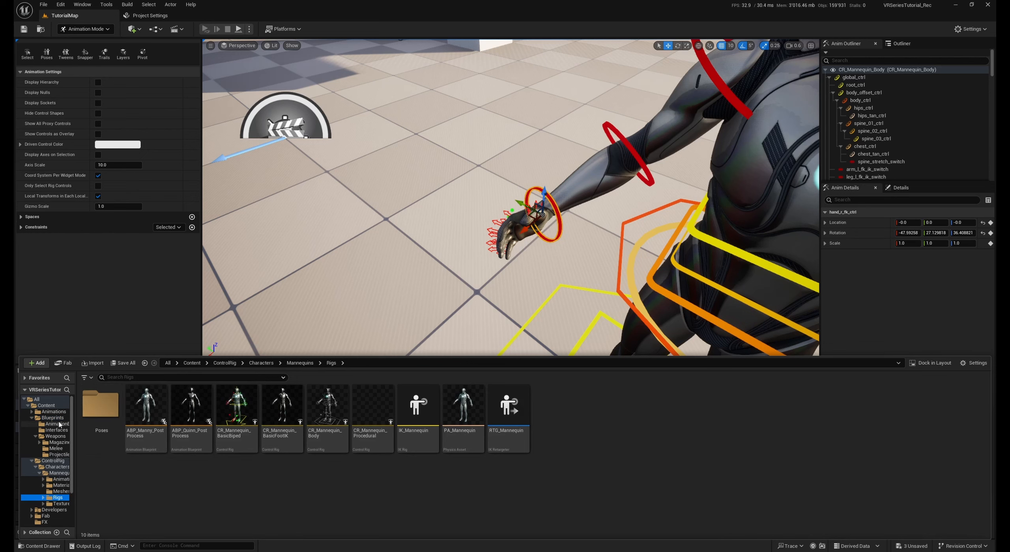
pyautogui.click(55, 437)
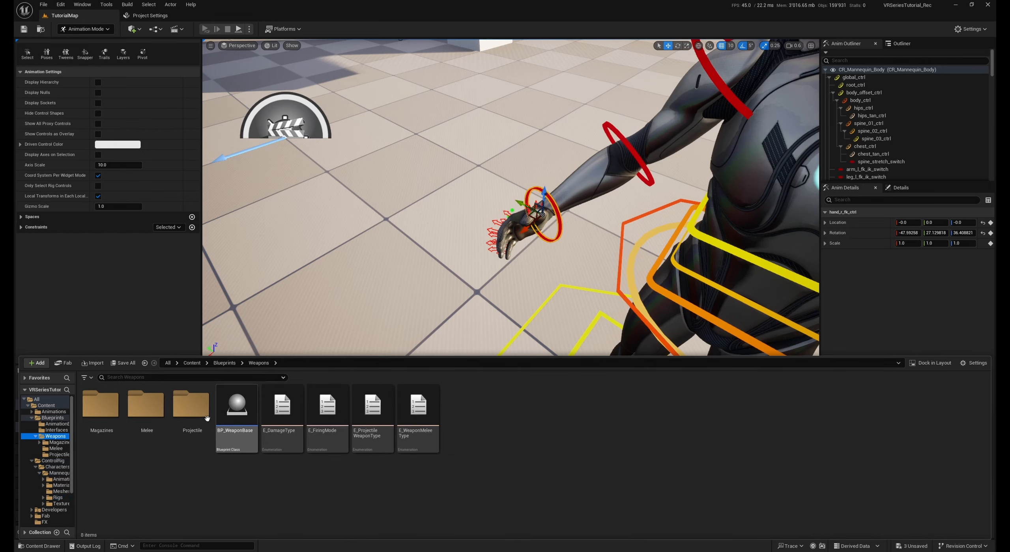
pyautogui.doubleClick(193, 411)
pyautogui.moveTo(101, 406); pyautogui.dragTo(452, 335)
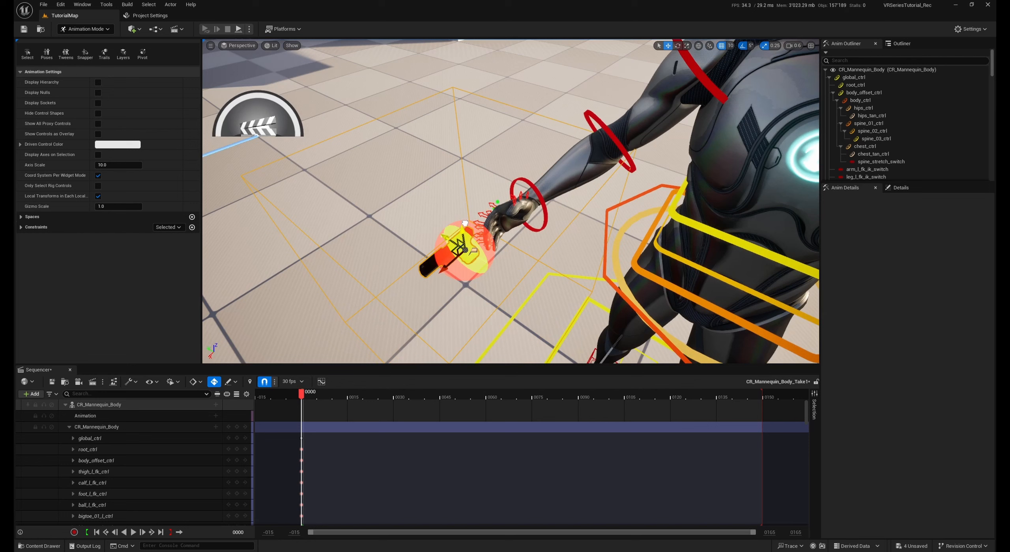
pyautogui.moveTo(460, 219); pyautogui.dragTo(548, 242)
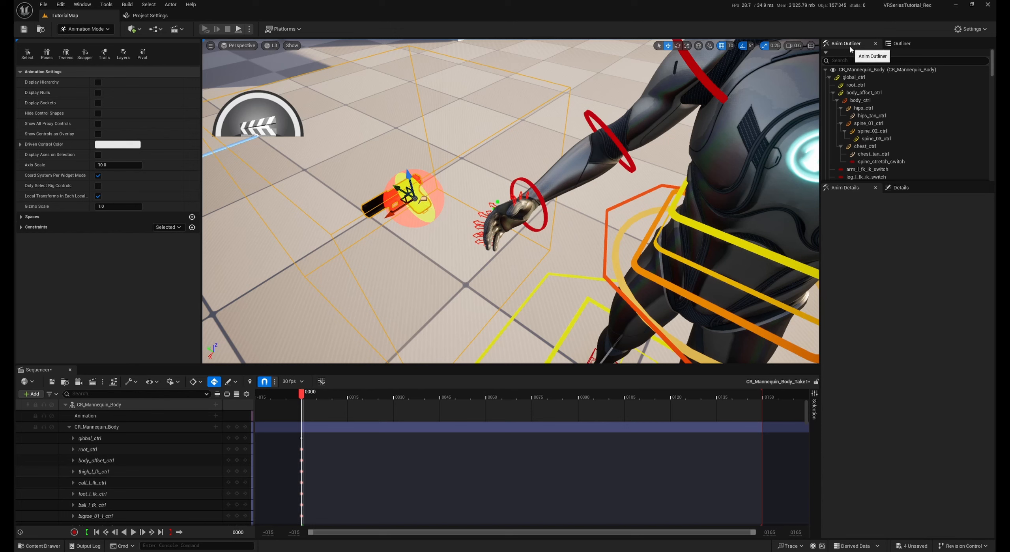
# Attach the newly placed pistol to the hand_r bone of the CR_Mannequin_Body actor
pyautogui.click(909, 46)
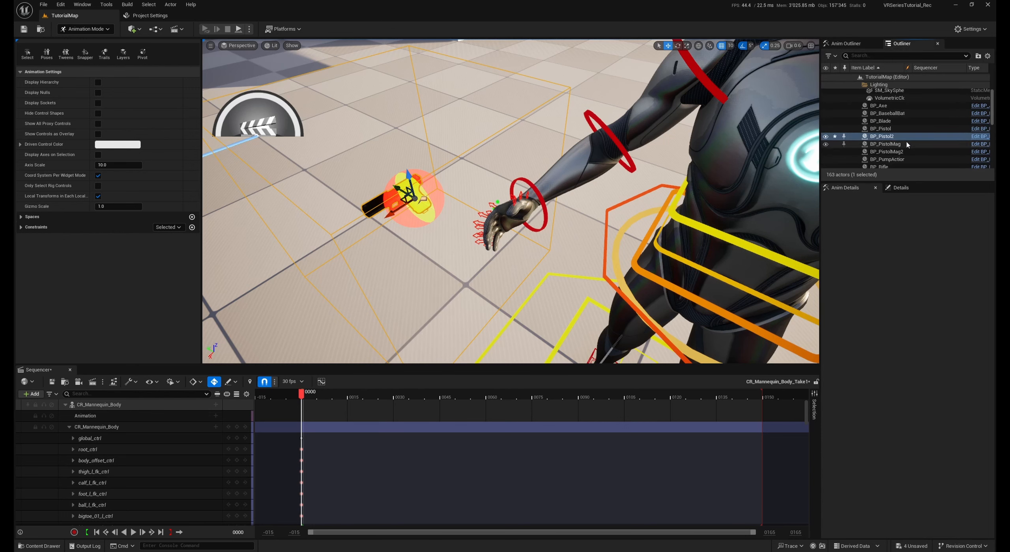
pyautogui.scroll(-5, 885, 146)
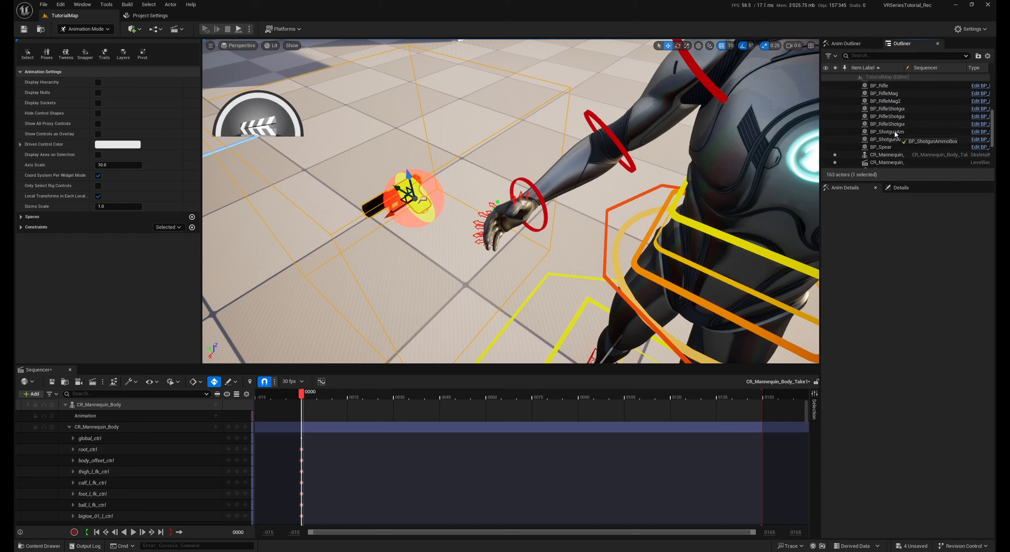
pyautogui.moveTo(885, 142); pyautogui.dragTo(887, 145)
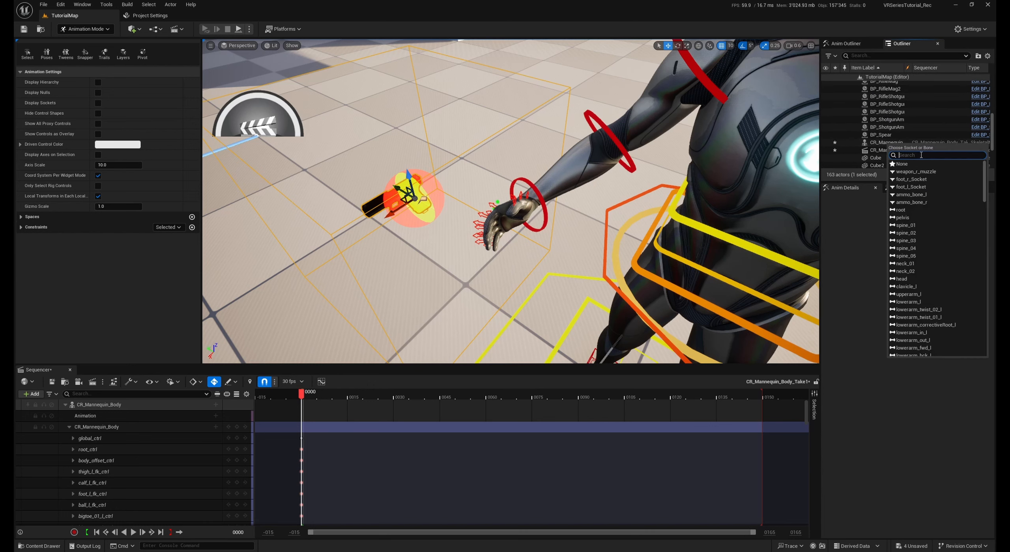
pyautogui.write('hand_r')
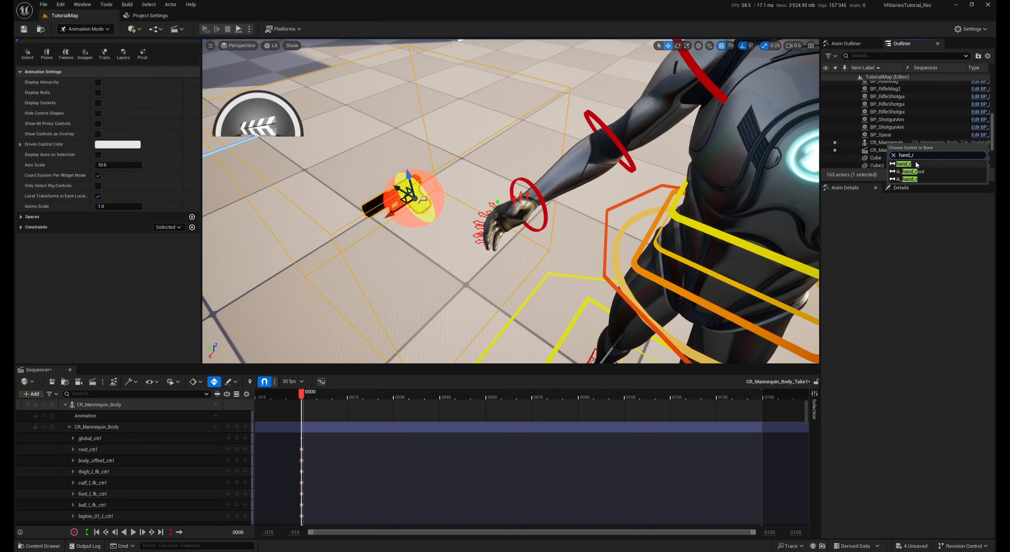
pyautogui.click(916, 165)
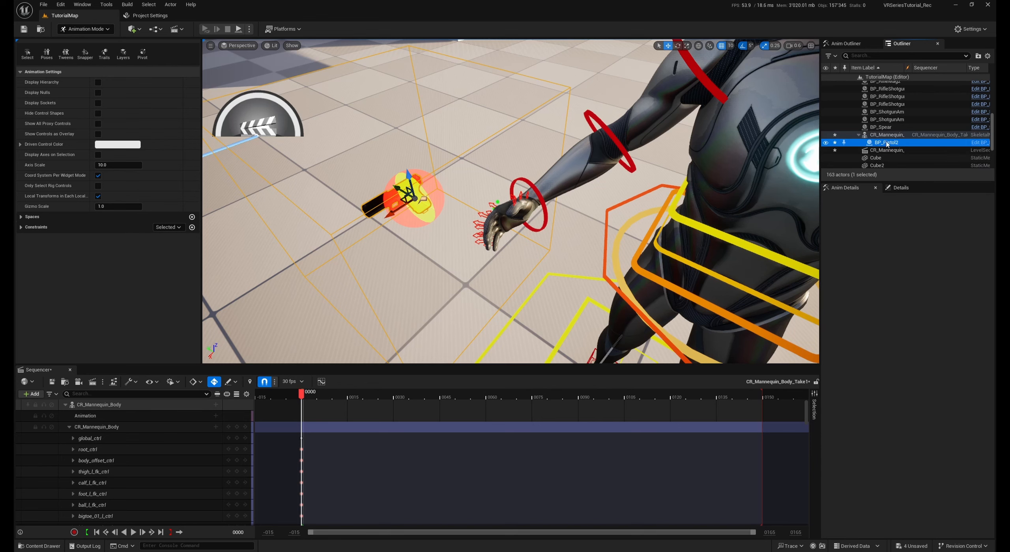
# Reset the attached pistol's location and rotation to their defaults, then set its Z rotation to 180 degrees
pyautogui.click(901, 188)
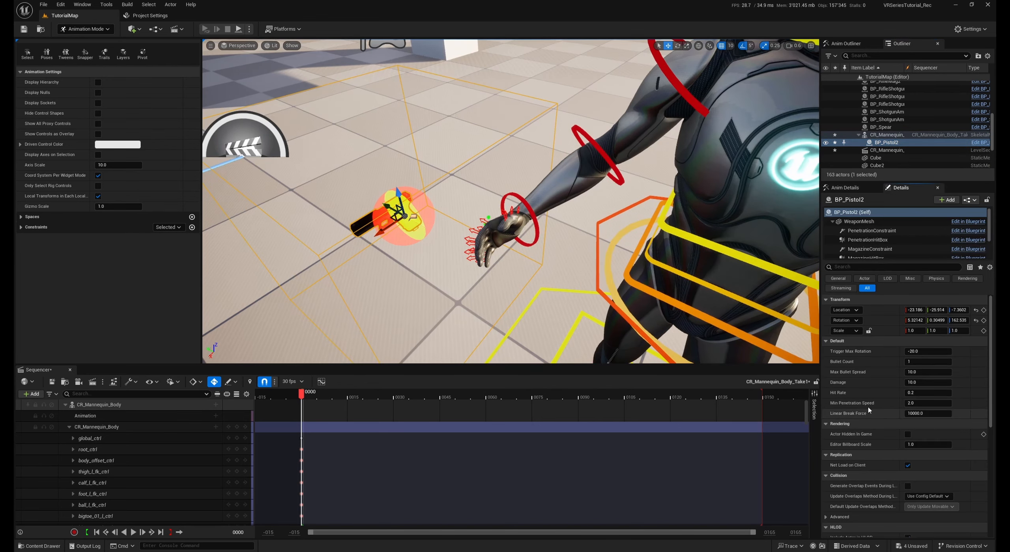
pyautogui.click(976, 321)
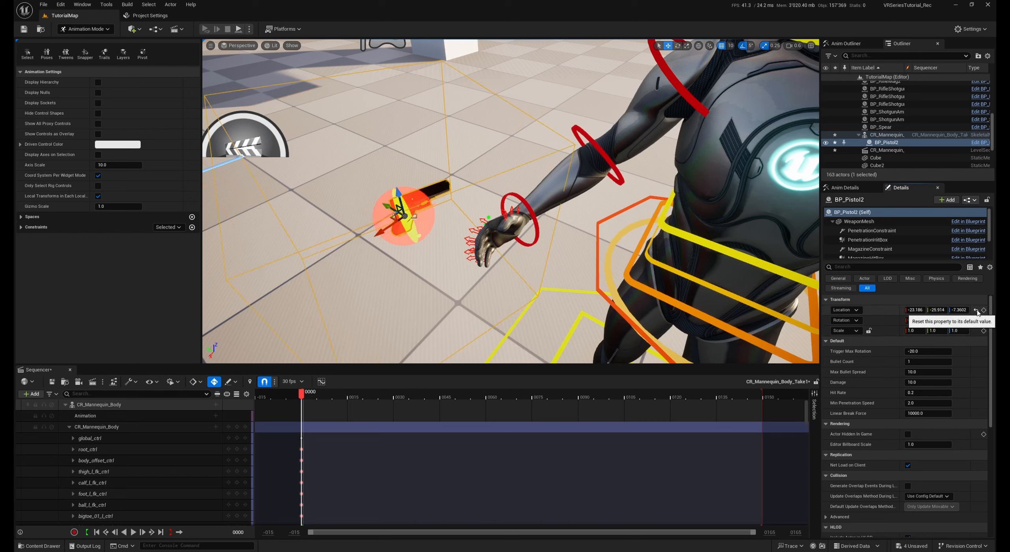
pyautogui.click(976, 310)
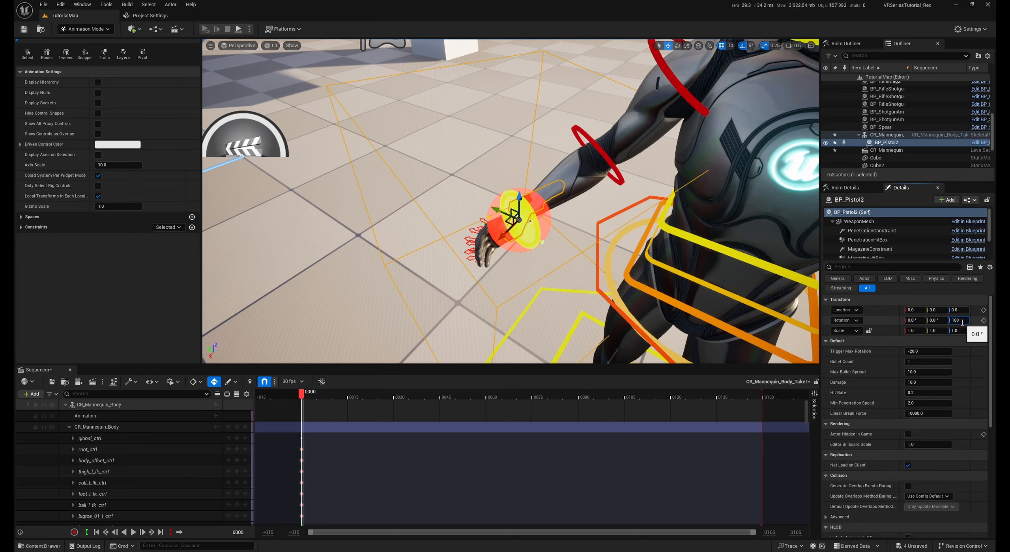
pyautogui.press('Return')
# Inspect the pistol's placement in the right hand from several sides and open the BP_VRCharacter blueprint for reference
pyautogui.press('w')
pyautogui.moveTo(671, 237); pyautogui.dragTo(628, 213, button='right')
pyautogui.scroll(-4, 675, 205)
pyautogui.moveTo(513, 191); pyautogui.dragTo(507, 193, button='right')
pyautogui.press('d')
pyautogui.press('s')
pyautogui.moveTo(705, 239); pyautogui.dragTo(676, 236, button='right')
pyautogui.press('d')
pyautogui.hotkey('ctrl', 'space')
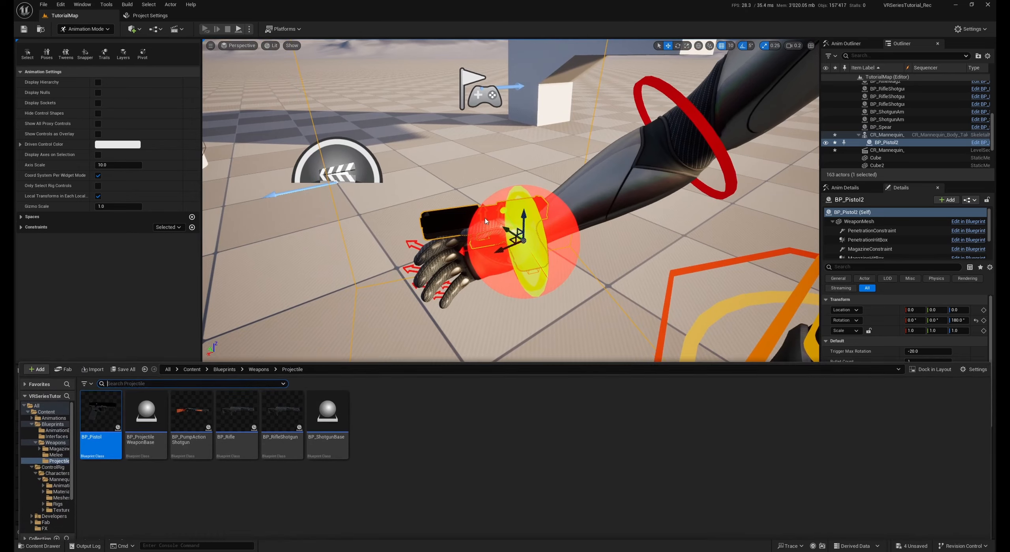
pyautogui.doubleClick(236, 406)
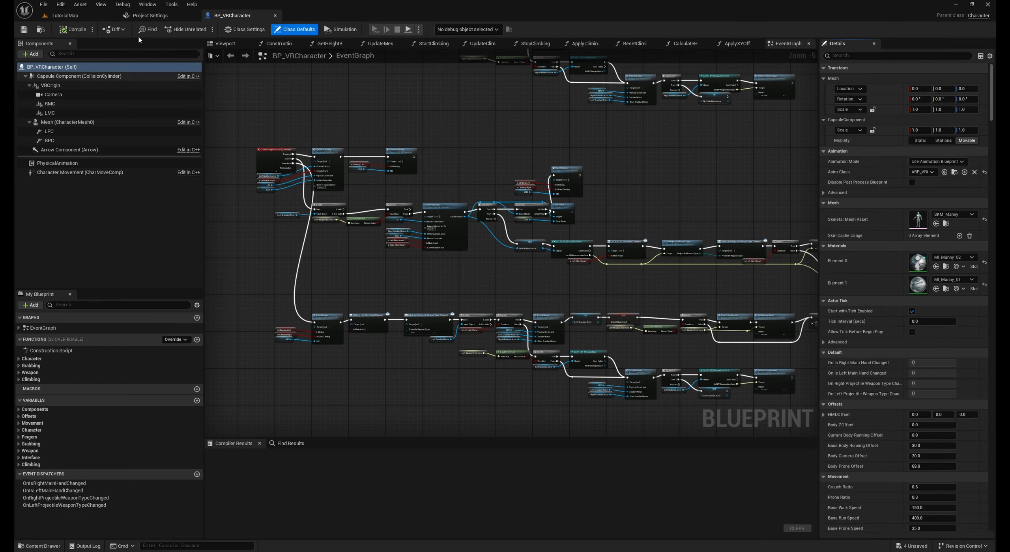
pyautogui.click(83, 16)
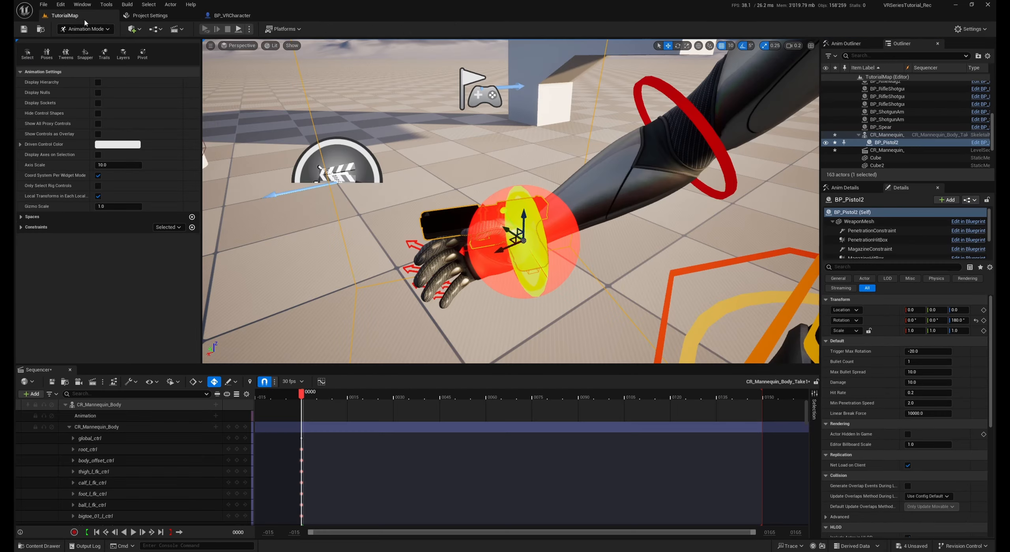
pyautogui.moveTo(468, 213); pyautogui.dragTo(655, 221, button='right')
pyautogui.moveTo(524, 255); pyautogui.dragTo(524, 256, button='right')
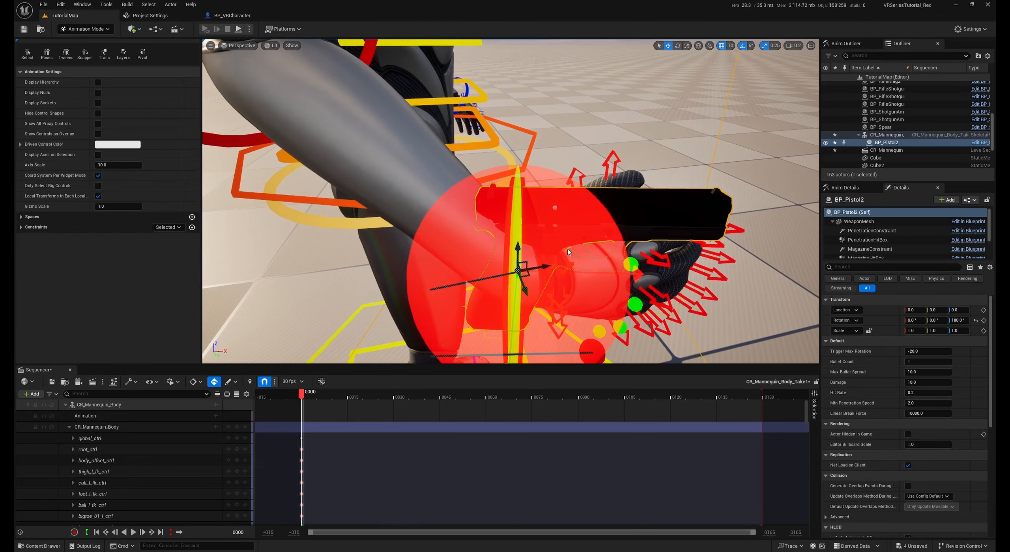
pyautogui.moveTo(549, 209); pyautogui.dragTo(410, 213, button='right')
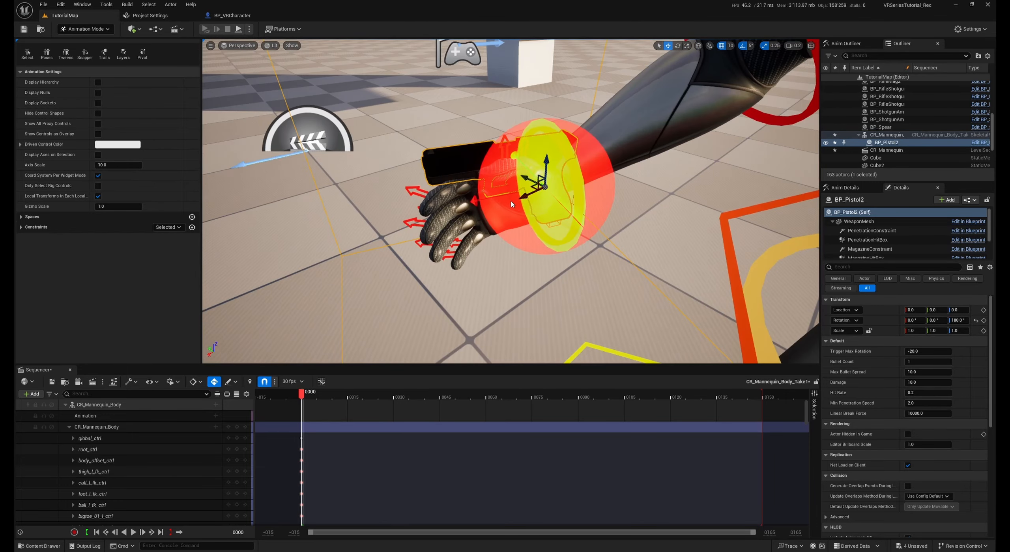
# Check the RPC physics constraint's transform in BP_VRCharacter and examine its placement on the character's right hand
pyautogui.click(233, 15)
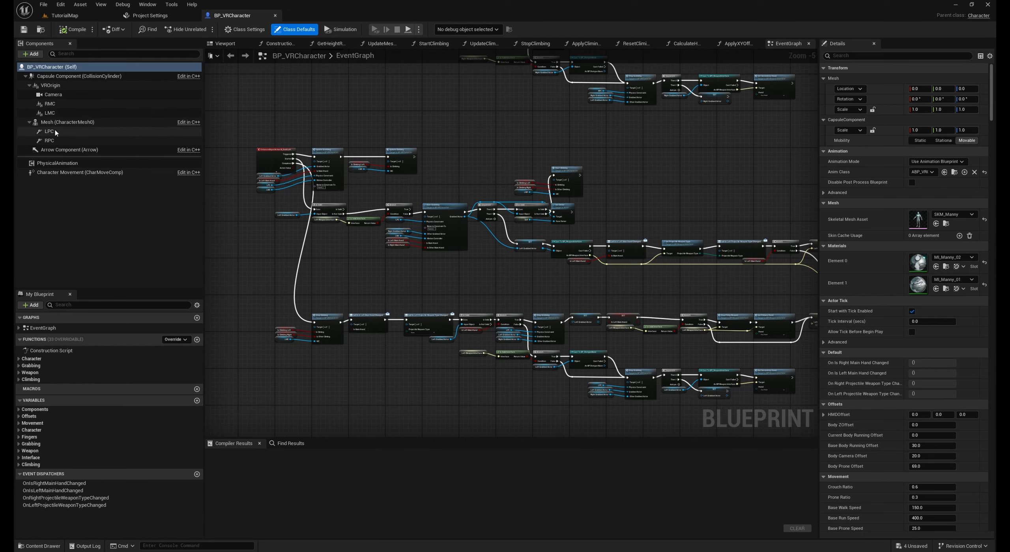
pyautogui.click(49, 142)
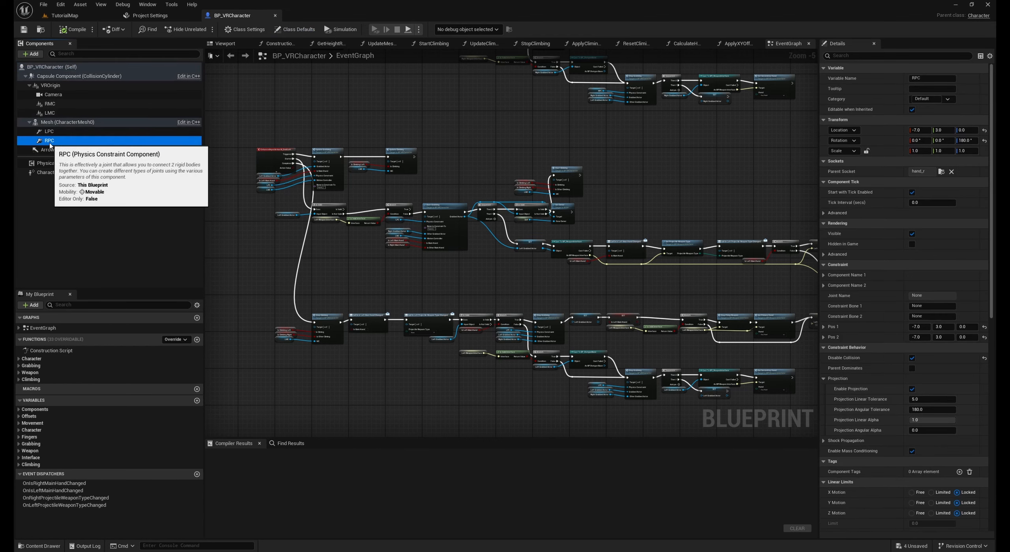
pyautogui.click(225, 43)
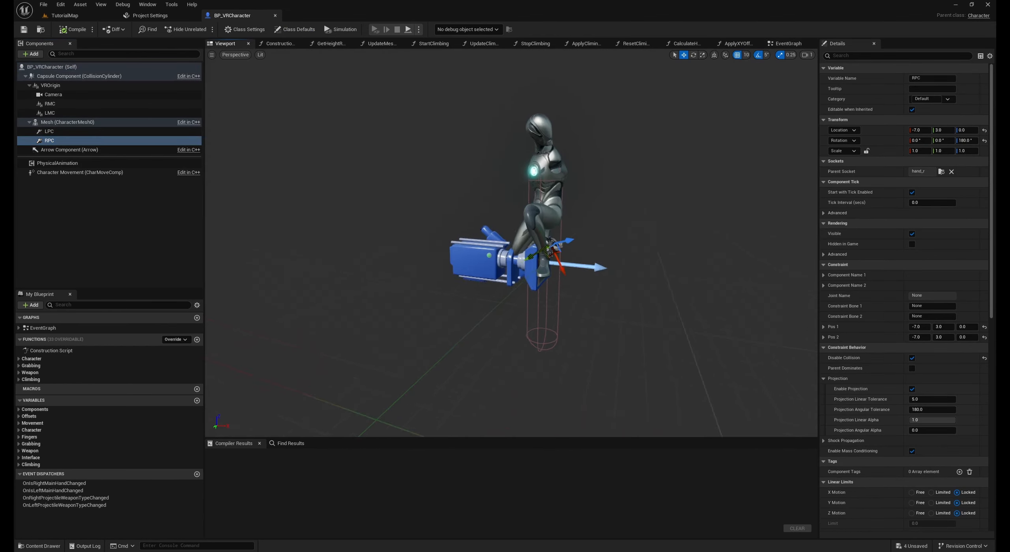
pyautogui.press('f')
pyautogui.press('d')
pyautogui.scroll(-1, 511, 243)
pyautogui.moveTo(511, 243); pyautogui.dragTo(445, 243, button='right')
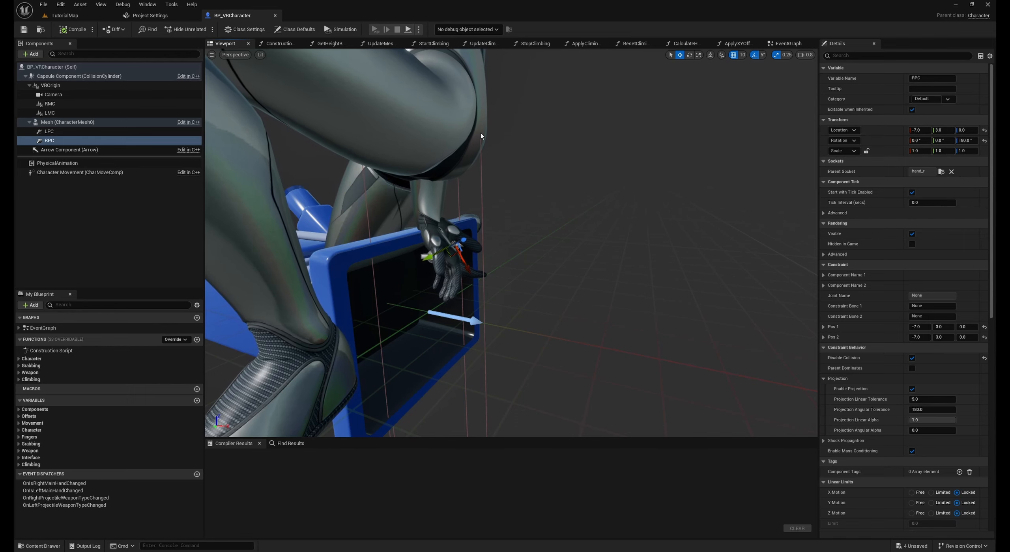
# Set the attached pistol's location in TutorialMap to X -7 and Y 3
pyautogui.click(93, 20)
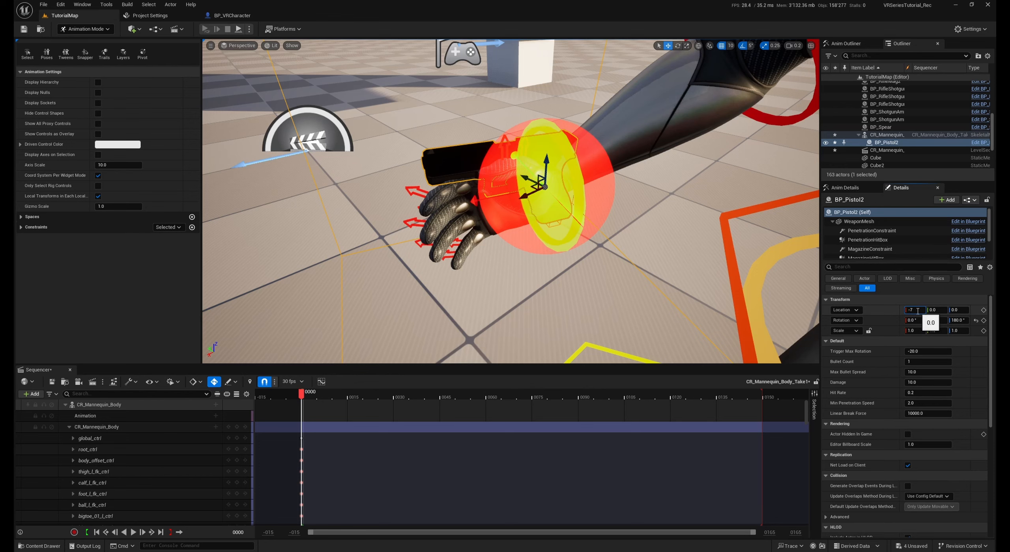
pyautogui.press('Tab')
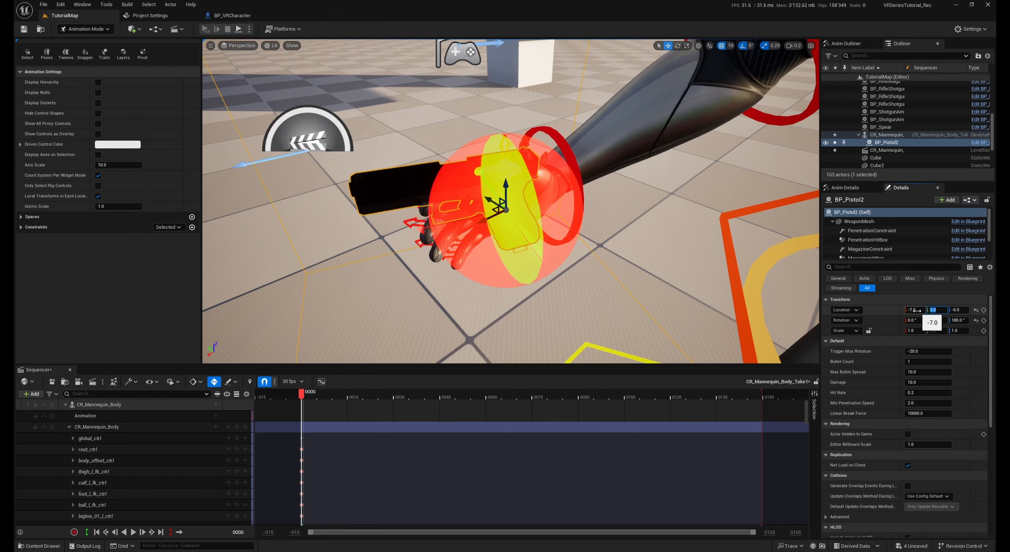
pyautogui.write('3')
pyautogui.press('Return')
# Open the Body static mesh used by the pistol's WeaponMesh component and bring its sockets into view
pyautogui.moveTo(513, 201); pyautogui.dragTo(548, 269, button='right')
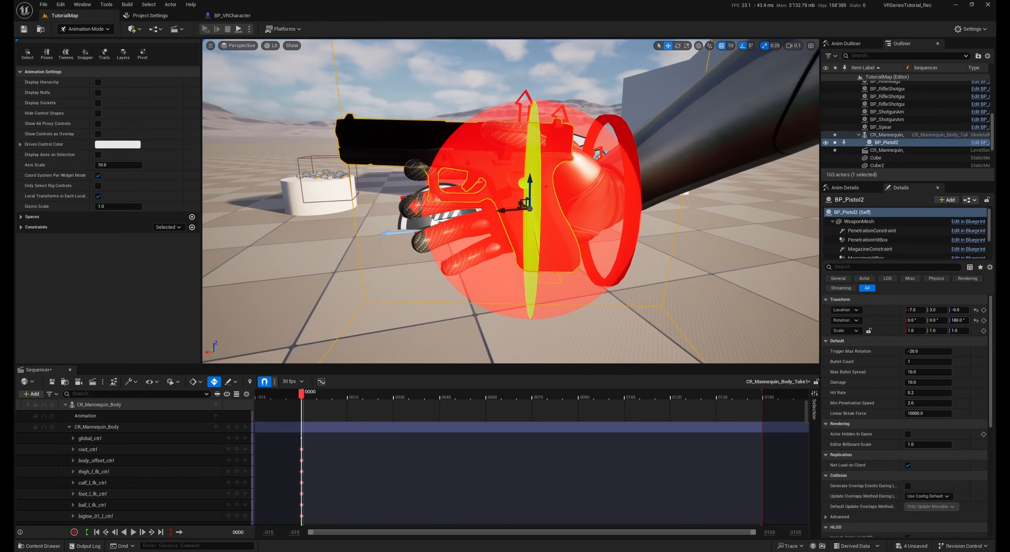
pyautogui.click(859, 222)
pyautogui.doubleClick(921, 366)
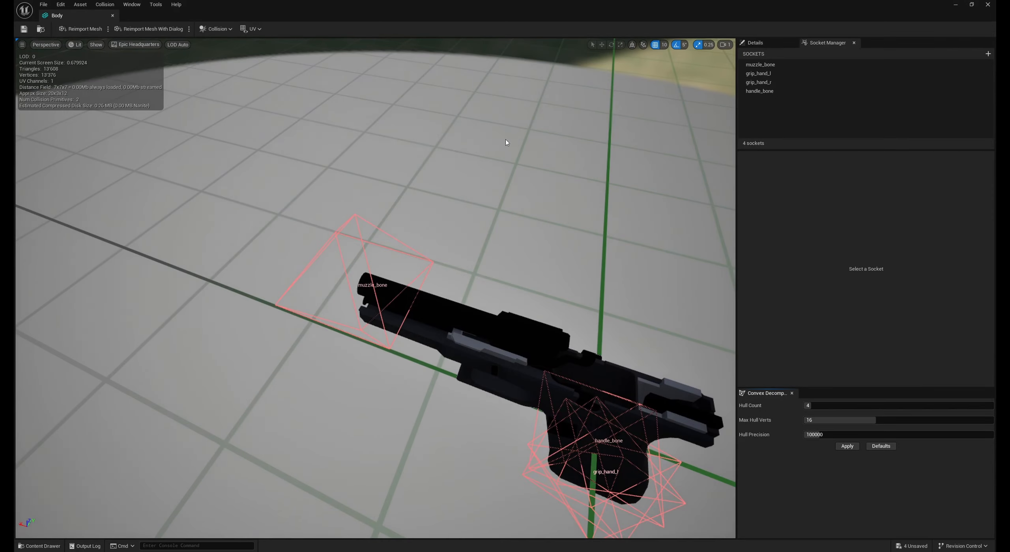
pyautogui.moveTo(505, 139); pyautogui.dragTo(543, 85, button='right')
pyautogui.moveTo(497, 138); pyautogui.dragTo(492, 111)
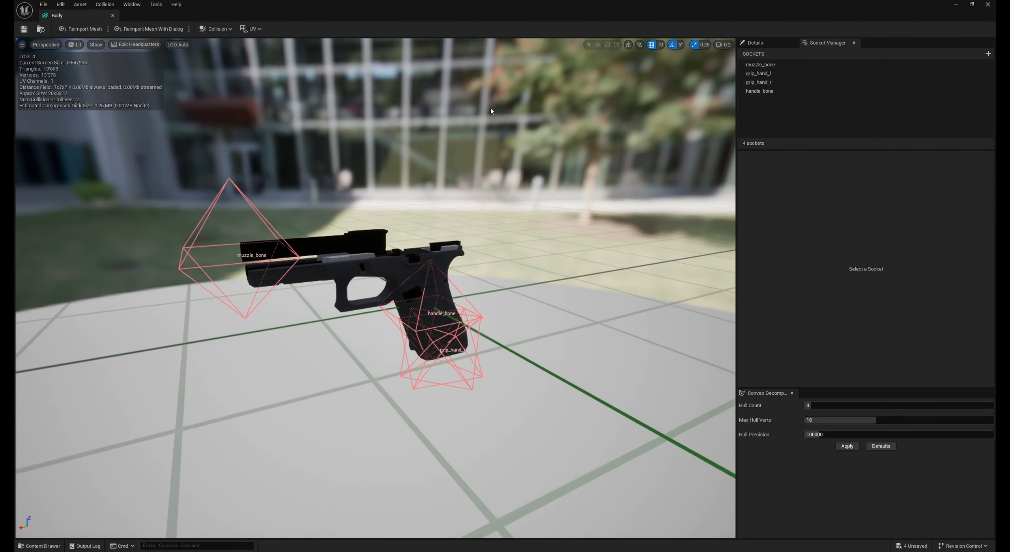
# Copy the X and Z relative location values of the Body mesh's handle_bone socket
pyautogui.click(767, 91)
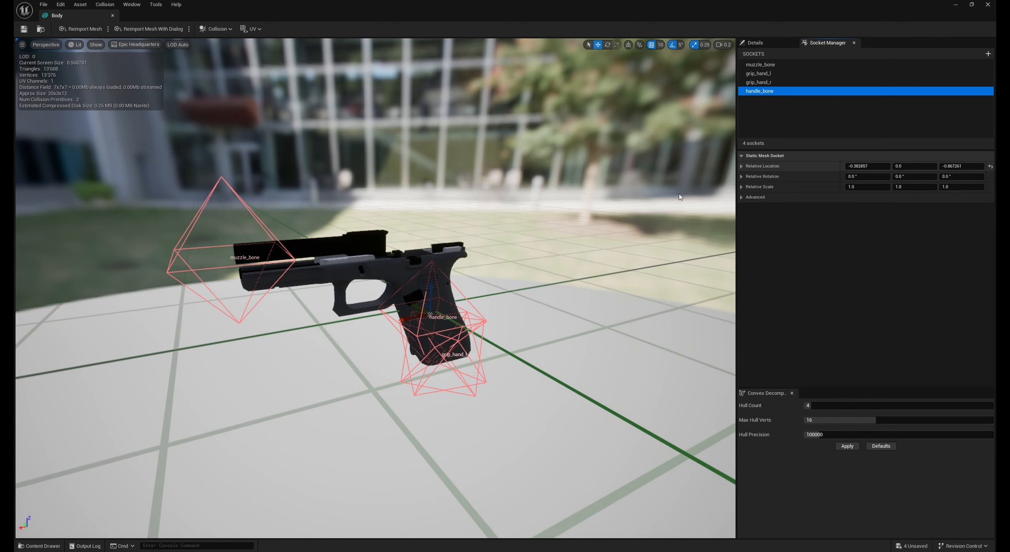
pyautogui.moveTo(680, 197); pyautogui.dragTo(673, 193, button='right')
pyautogui.click(860, 167)
pyautogui.click(958, 167)
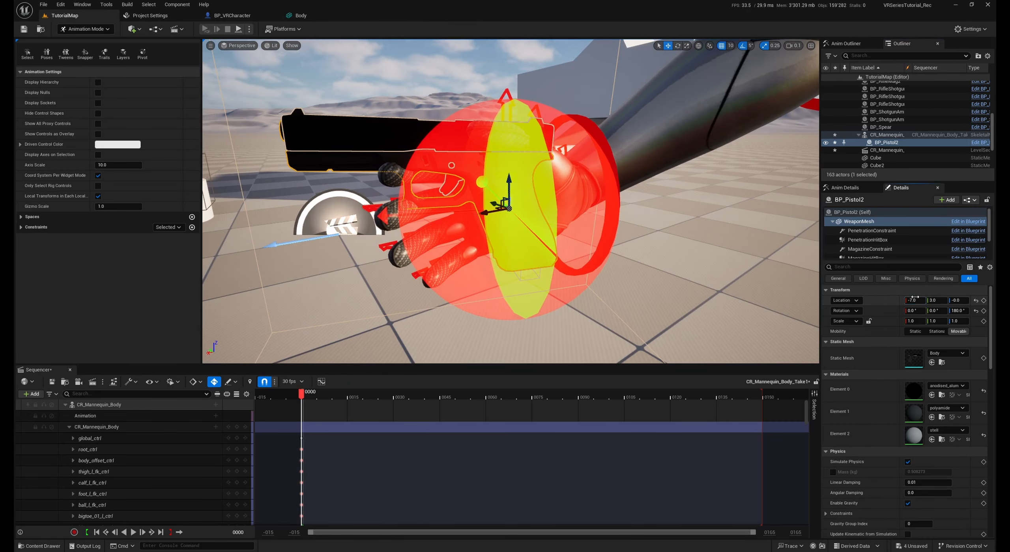
# Subtract the copied handle_bone socket offsets from the attached pistol's location, giving X -6.6171 and Z 0.86726
pyautogui.click(915, 299)
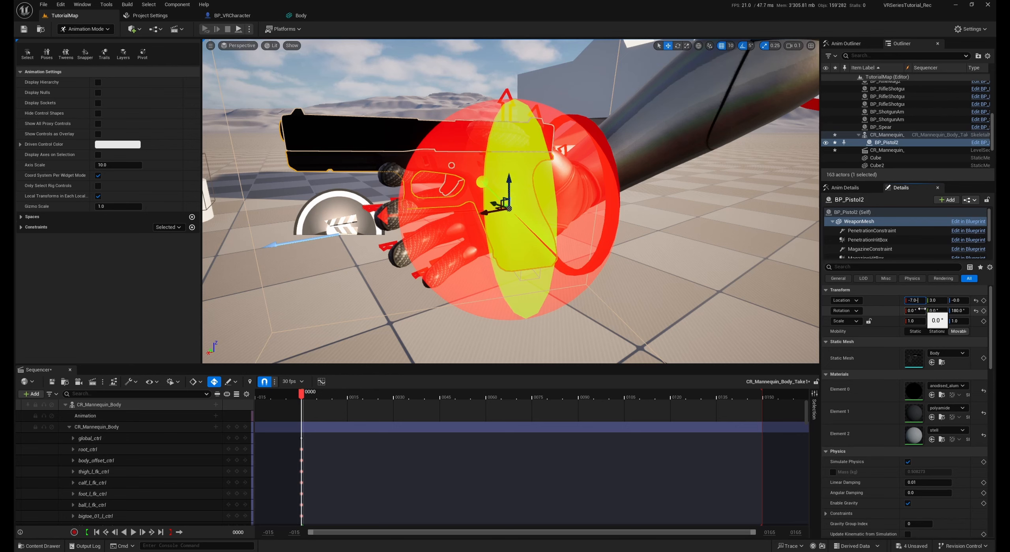
pyautogui.press('super+v')
pyautogui.press('Down')
pyautogui.press('Return')
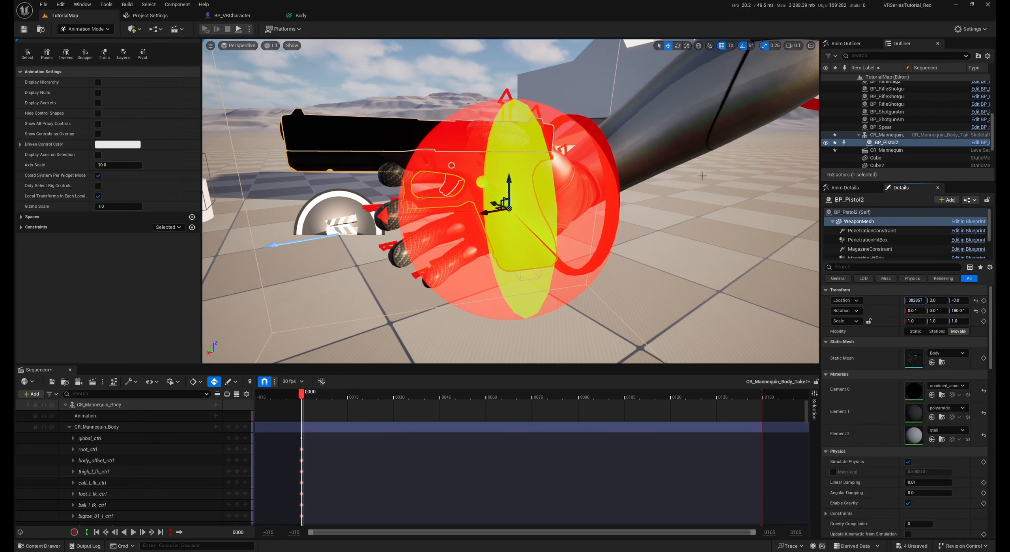
pyautogui.moveTo(632, 230); pyautogui.dragTo(612, 228, button='right')
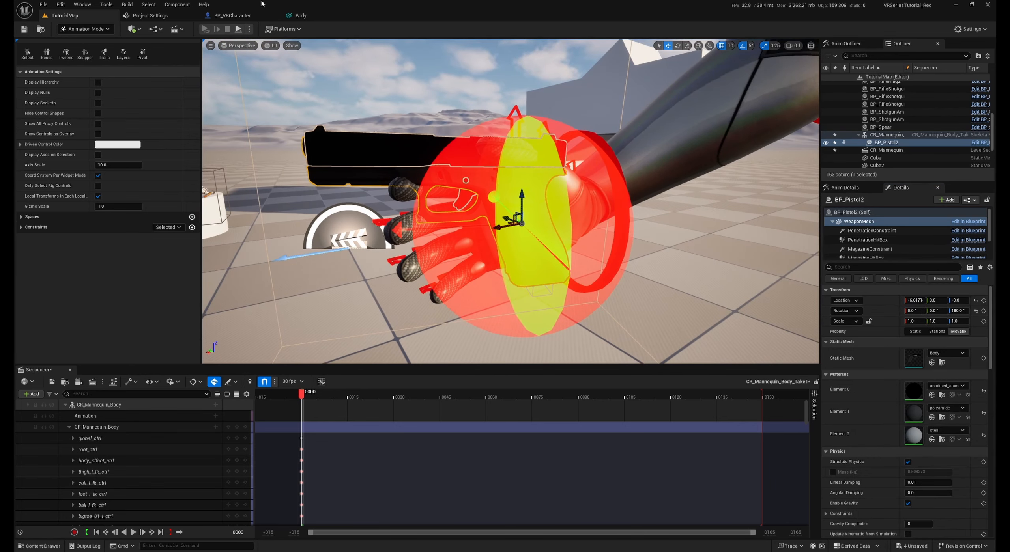
pyautogui.click(300, 16)
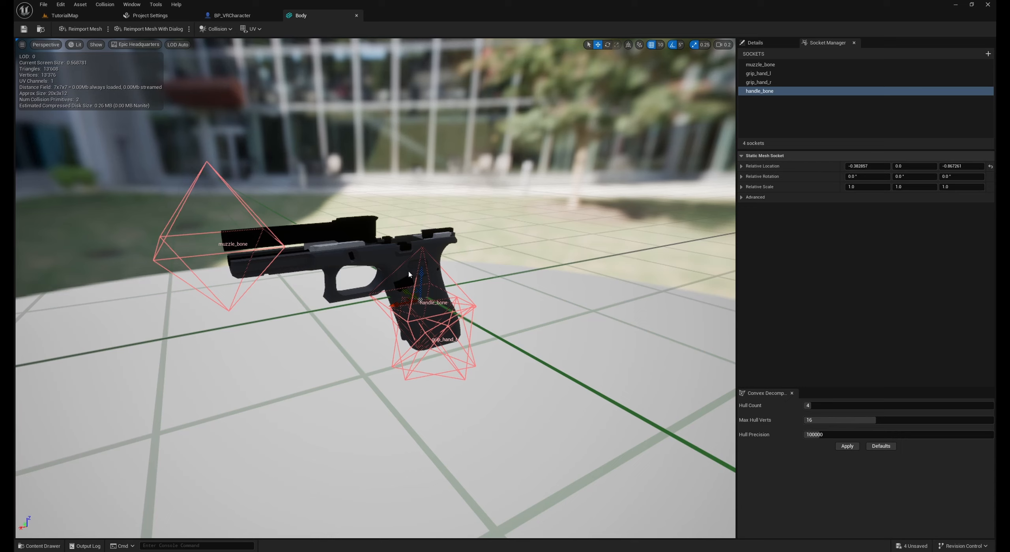
pyautogui.click(65, 16)
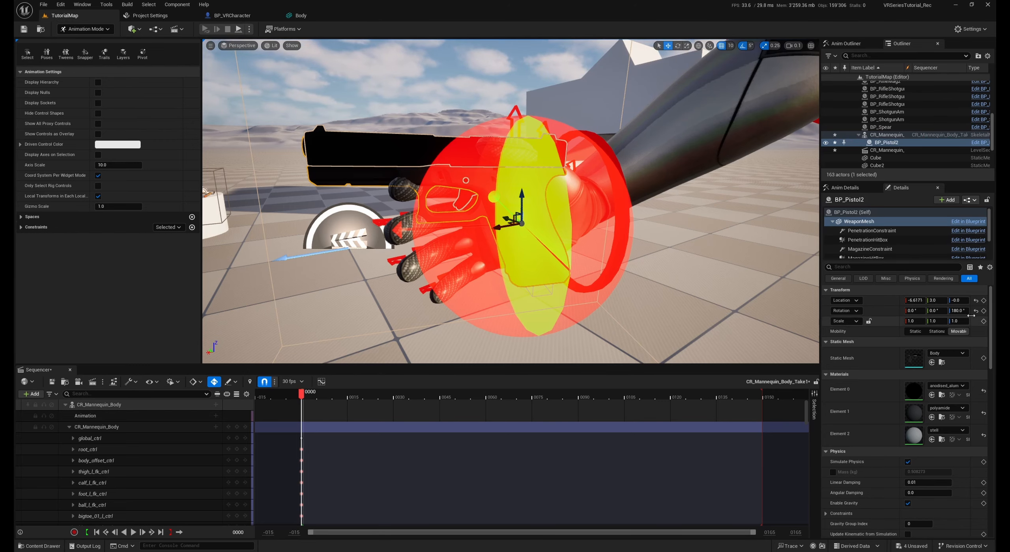
pyautogui.click(955, 301)
pyautogui.press('super+v')
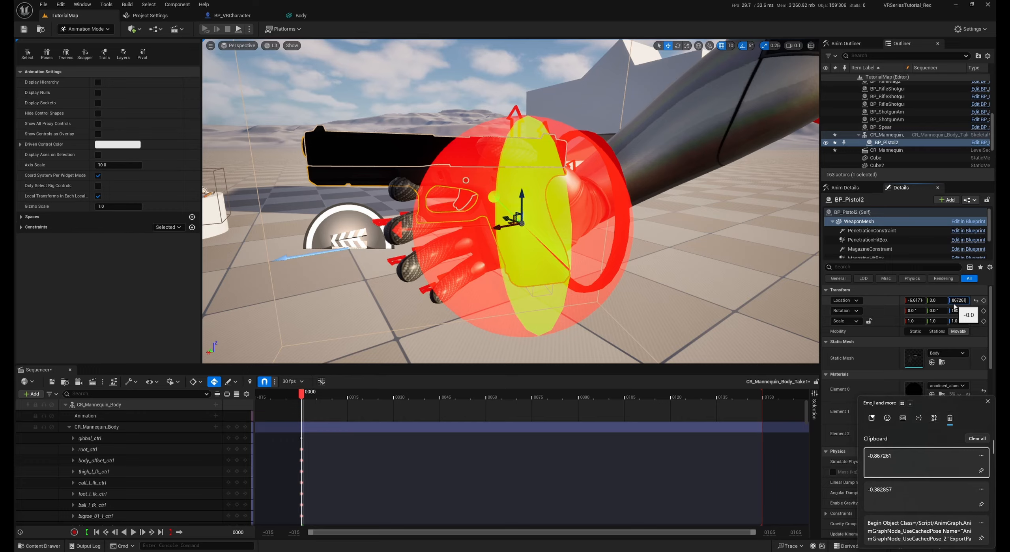
# Rotate the right index finger's controls index_01_r_ctrl, index_02_r_ctrl and index_03_r_ctrl to line the finger up with the pistol's trigger guard
pyautogui.moveTo(513, 206); pyautogui.dragTo(698, 276, button='right')
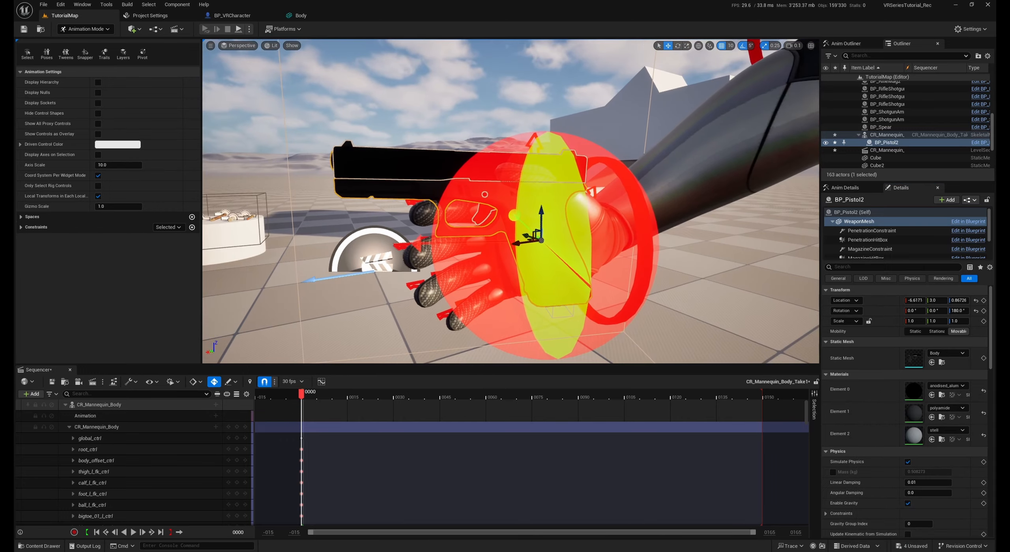
pyautogui.scroll(2, 552, 209)
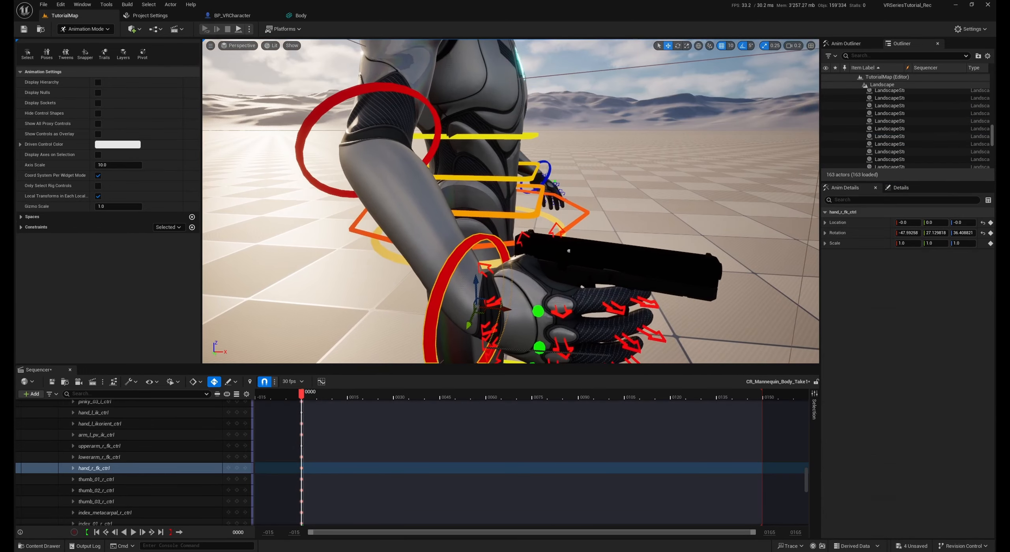
pyautogui.moveTo(307, 133); pyautogui.dragTo(312, 137, button='right')
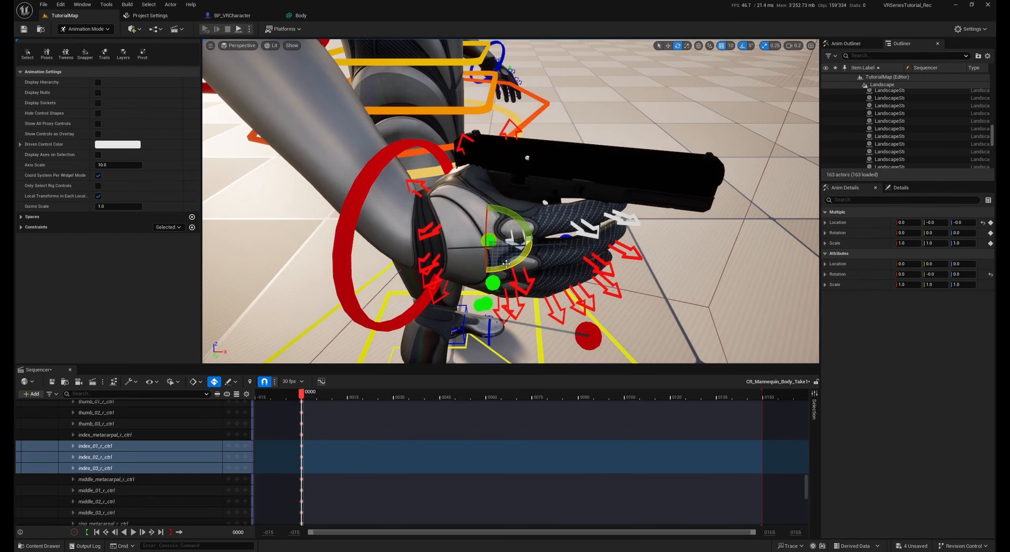
pyautogui.moveTo(517, 267); pyautogui.dragTo(517, 266)
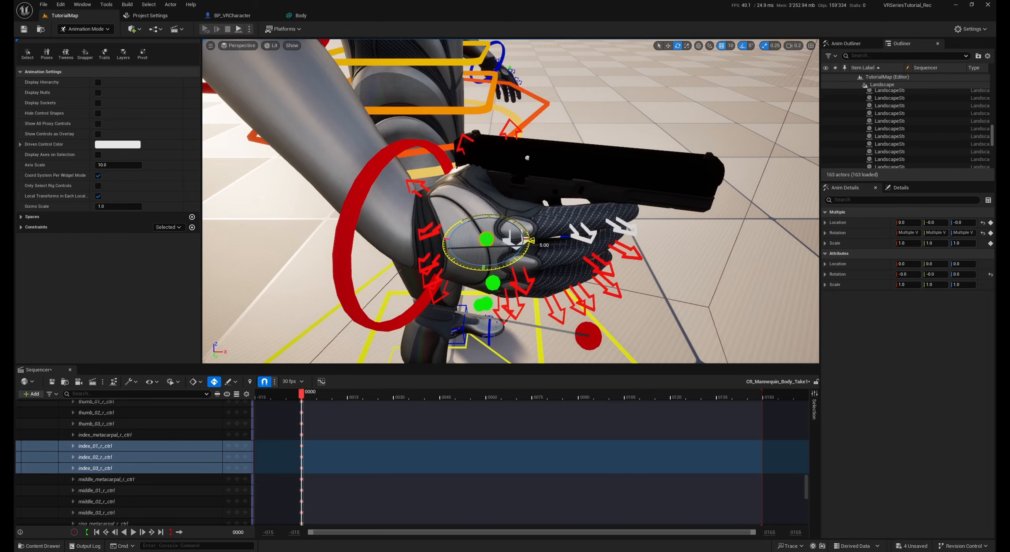
pyautogui.click(575, 236)
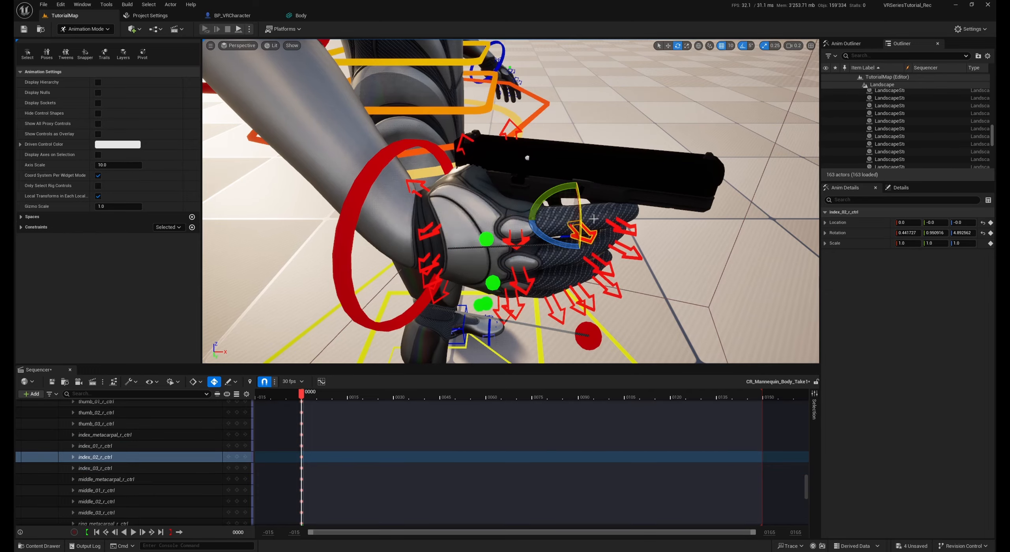
pyautogui.moveTo(576, 236); pyautogui.dragTo(575, 236, button='right')
pyautogui.moveTo(535, 320); pyautogui.dragTo(535, 320, button='right')
pyautogui.click(548, 320)
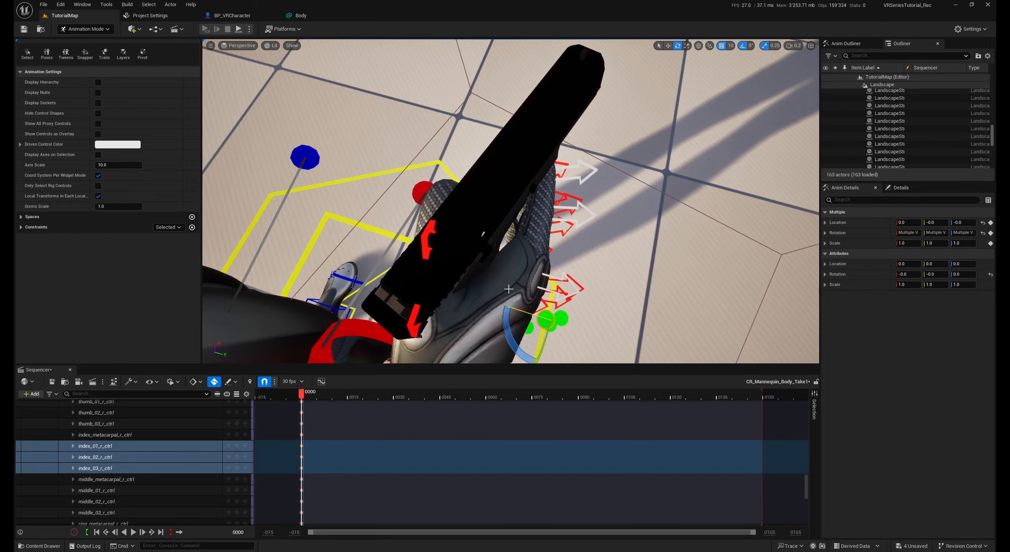
pyautogui.moveTo(610, 236); pyautogui.dragTo(610, 236, button='right')
pyautogui.moveTo(599, 277); pyautogui.dragTo(576, 279)
pyautogui.moveTo(576, 279); pyautogui.dragTo(576, 279, button='right')
pyautogui.moveTo(521, 232); pyautogui.dragTo(544, 243)
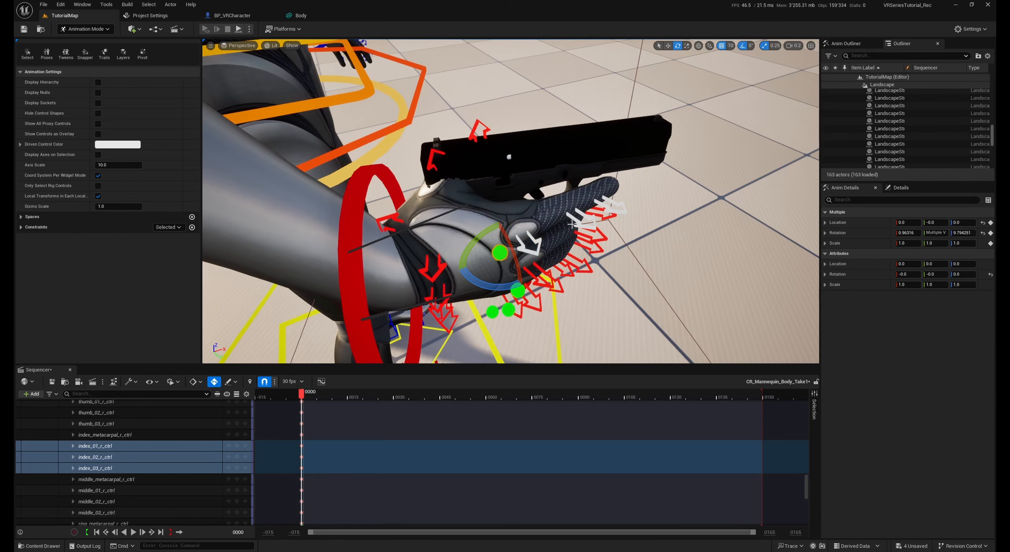
# Cycle the transform gizmo's coordinate system and bend index_02_r_ctrl to about -77° on Z so the finger reaches through the trigger guard
pyautogui.click(574, 221)
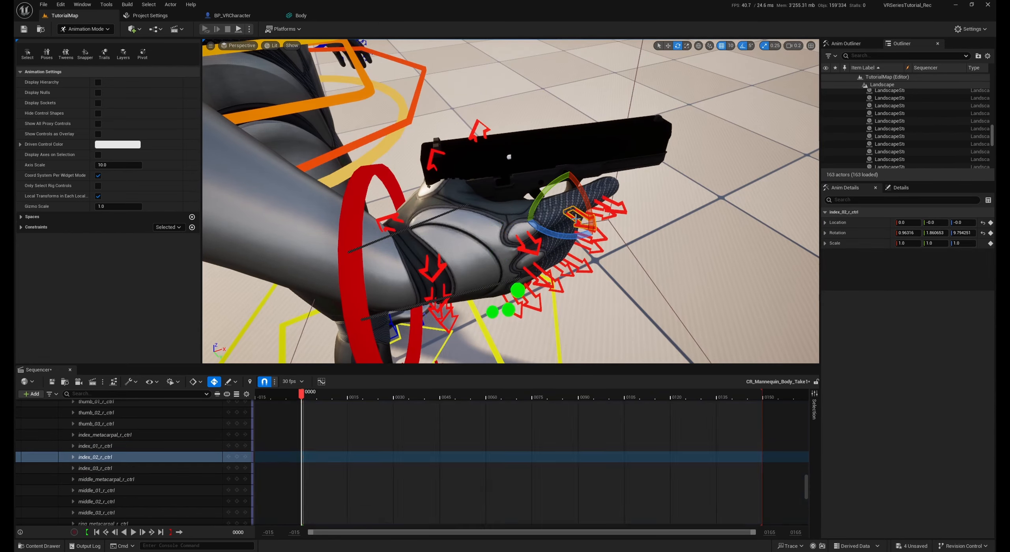
pyautogui.click(698, 49)
pyautogui.moveTo(671, 118); pyautogui.dragTo(572, 76, button='right')
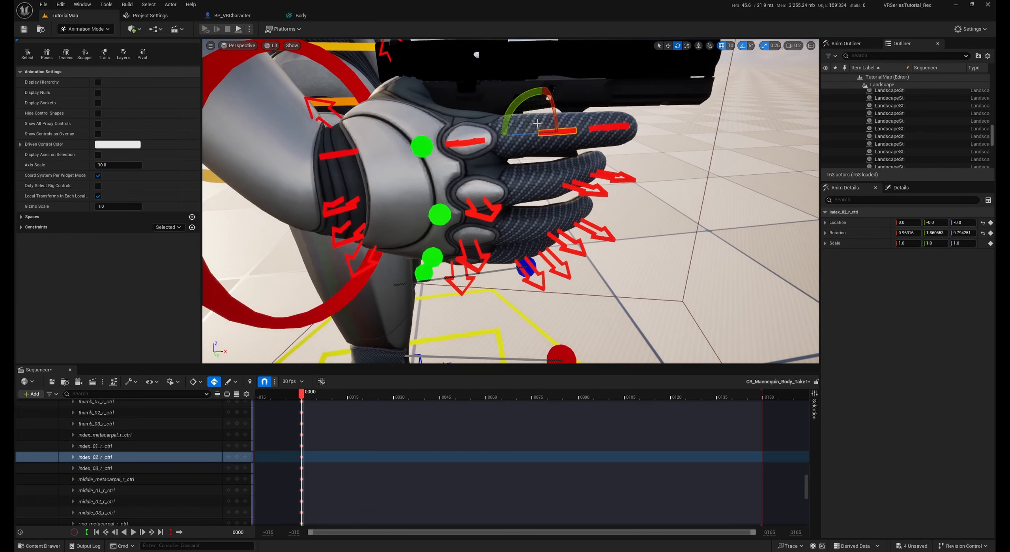
pyautogui.click(698, 47)
pyautogui.moveTo(533, 141); pyautogui.dragTo(574, 143)
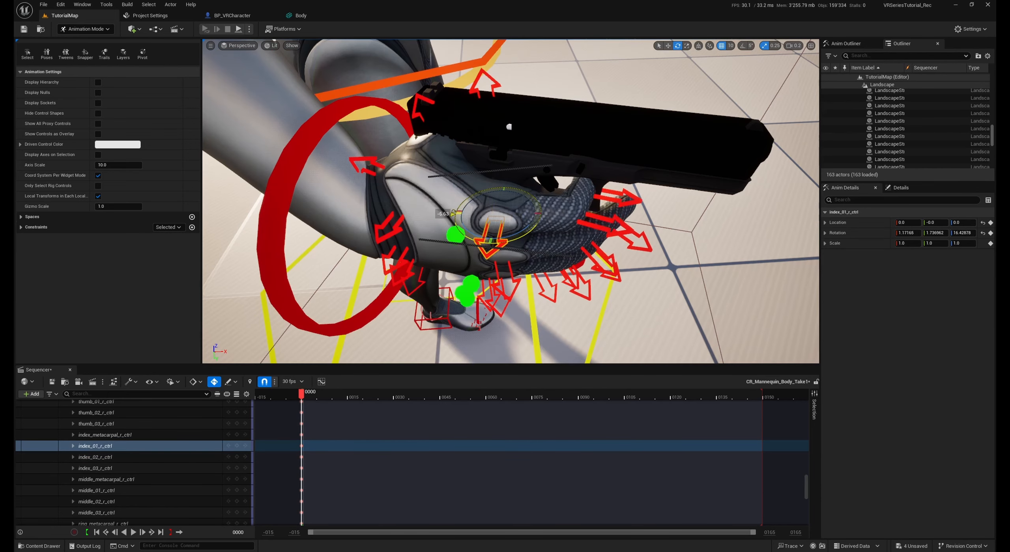
pyautogui.moveTo(564, 222); pyautogui.dragTo(563, 250)
pyautogui.click(593, 235)
pyautogui.keyDown('alt'); pyautogui.moveTo(563, 250); pyautogui.dragTo(789, 199); pyautogui.keyUp('alt')
pyautogui.moveTo(510, 202)
pyautogui.mouseDown(button='right')
pyautogui.moveTo(499, 202)
pyautogui.moveTo(505, 213)
pyautogui.mouseUp(button='right')
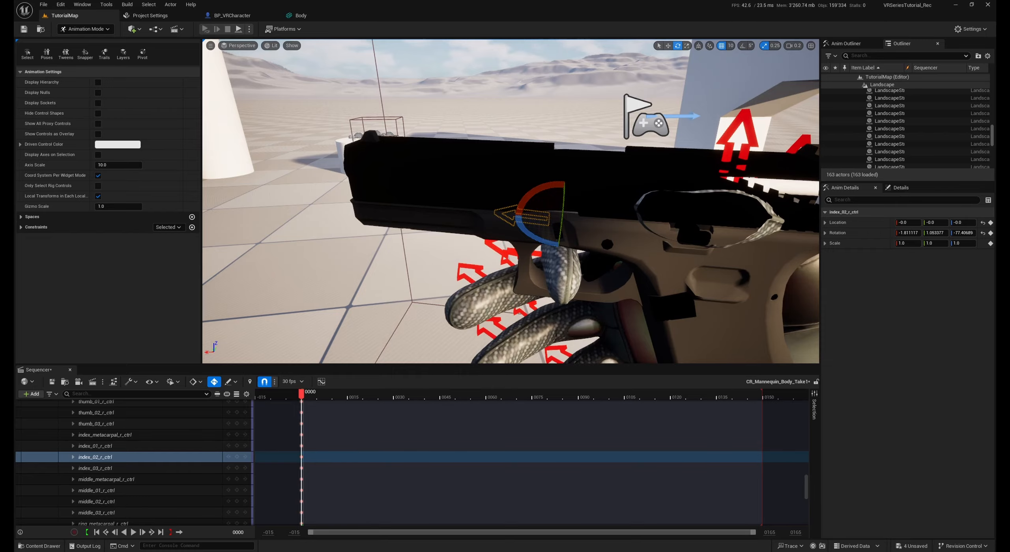
# Rotate index_01_r_ctrl to about -4° on X and 22° on Z and fine-tune the index finger's position inside the trigger guard
pyautogui.click(504, 253)
pyautogui.moveTo(504, 253); pyautogui.dragTo(526, 213, button='right')
pyautogui.click(528, 220)
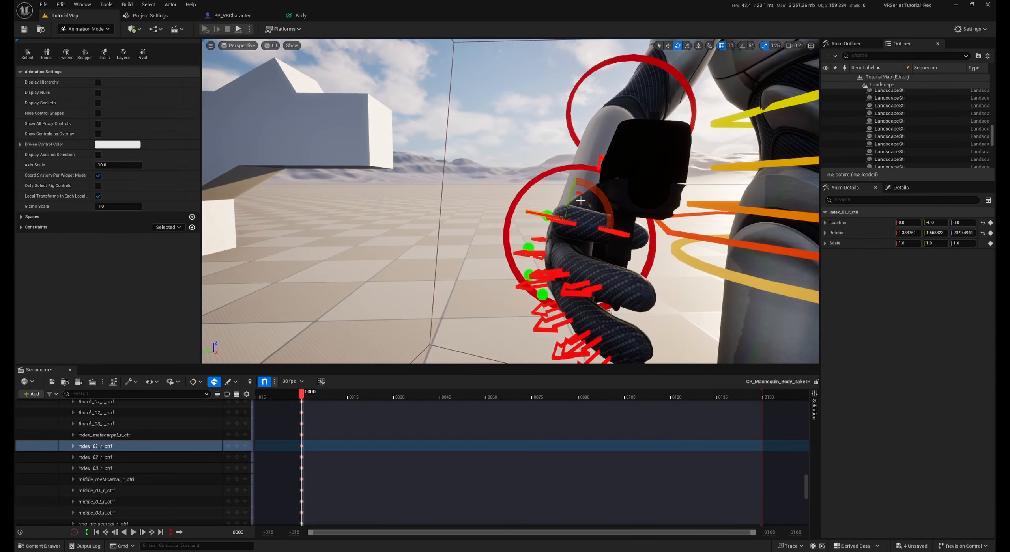
pyautogui.moveTo(591, 189); pyautogui.dragTo(612, 194)
pyautogui.moveTo(636, 196); pyautogui.dragTo(580, 197, button='right')
pyautogui.moveTo(528, 171)
pyautogui.mouseDown(button='right')
pyautogui.moveTo(530, 187)
pyautogui.moveTo(528, 170)
pyautogui.mouseUp(button='right')
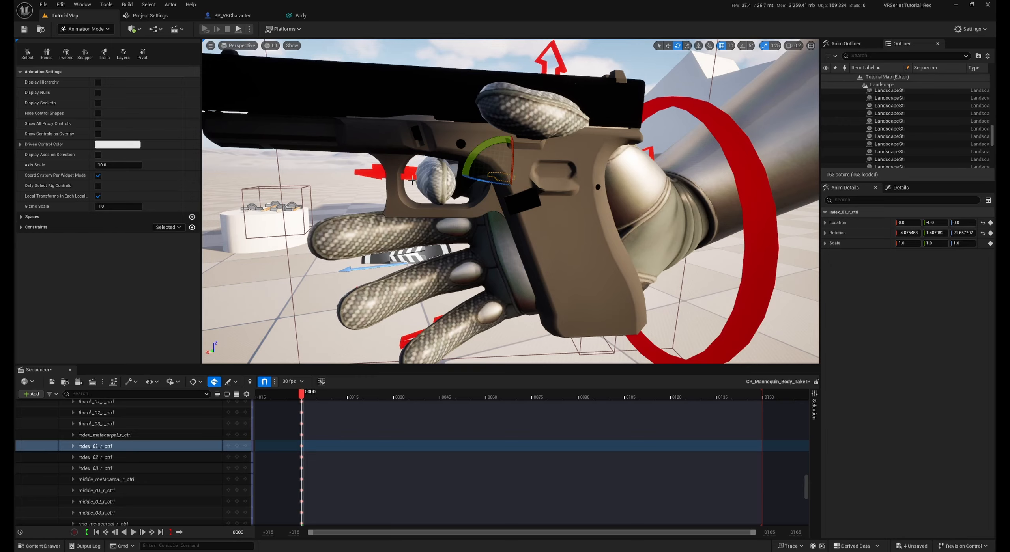
pyautogui.click(424, 181)
pyautogui.moveTo(475, 176); pyautogui.dragTo(476, 176)
# Curl the right thumb's controls along the pistol's grip and wrap the middle, ring and pinky fingers around the handle
pyautogui.moveTo(596, 244); pyautogui.dragTo(562, 219, button='right')
pyautogui.click(551, 220)
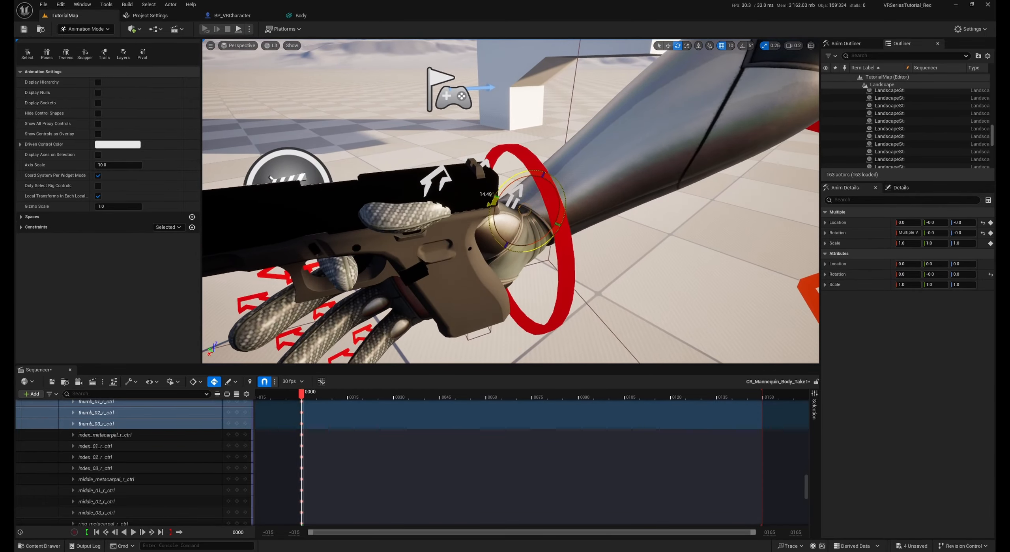
pyautogui.click(510, 222)
pyautogui.click(510, 221)
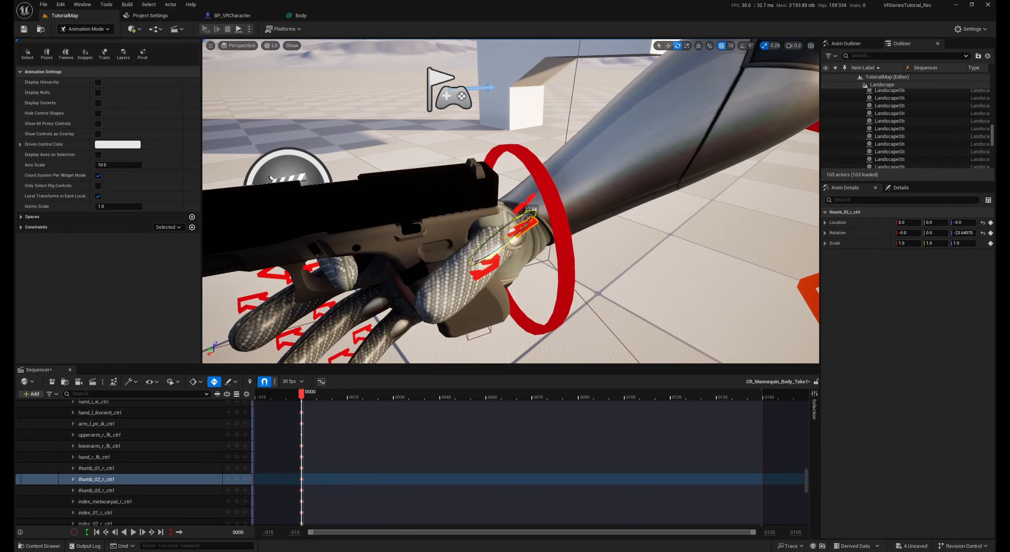
pyautogui.moveTo(513, 220); pyautogui.dragTo(540, 225, button='right')
pyautogui.click(544, 222)
pyautogui.click(533, 227)
pyautogui.click(552, 244)
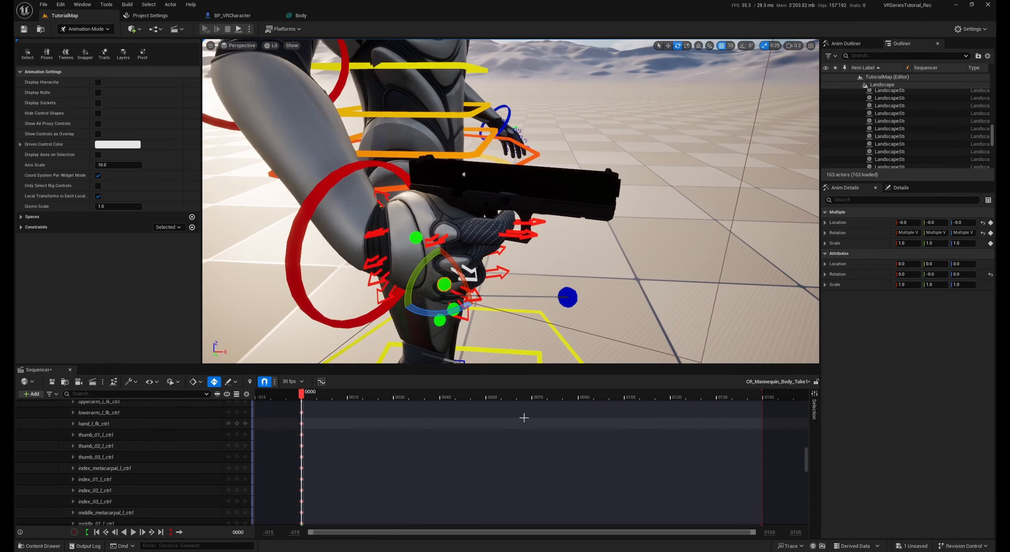
# Start baking CR_Mannequin_Body's track to an animation sequence and create a WeaponHands folder inside Animations for it
pyautogui.moveTo(807, 454); pyautogui.dragTo(808, 409)
pyautogui.moveTo(592, 252); pyautogui.dragTo(584, 284, button='right')
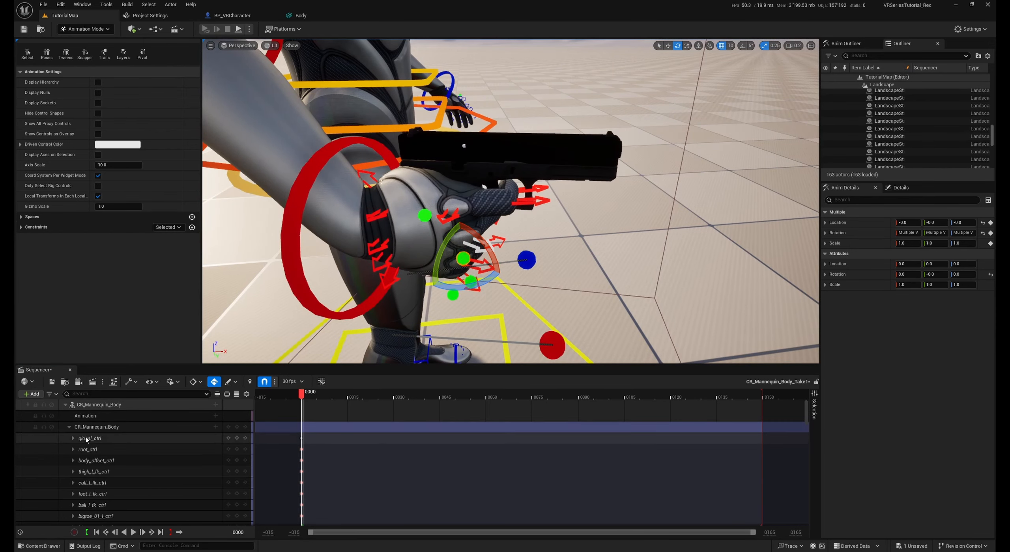
pyautogui.rightClick(105, 404)
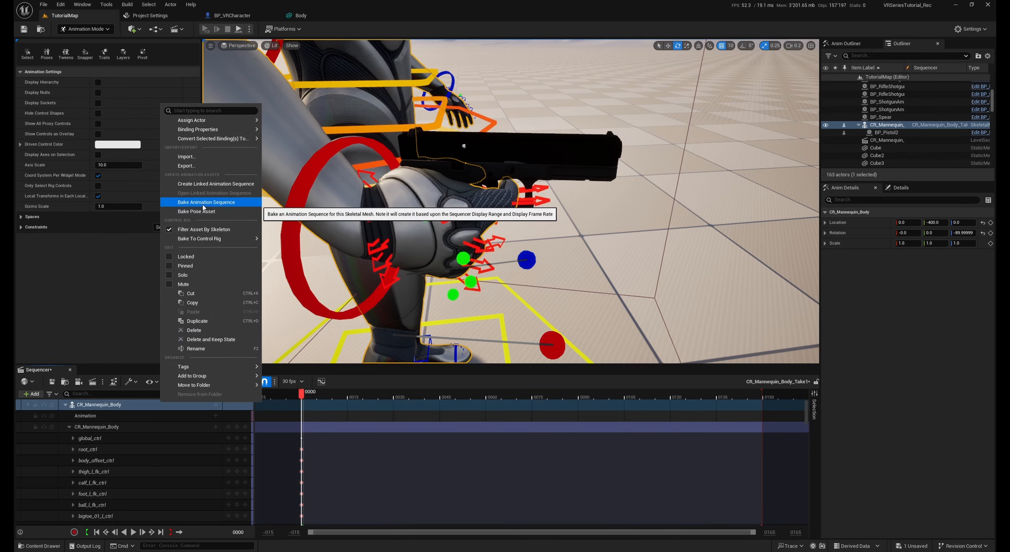
pyautogui.click(195, 202)
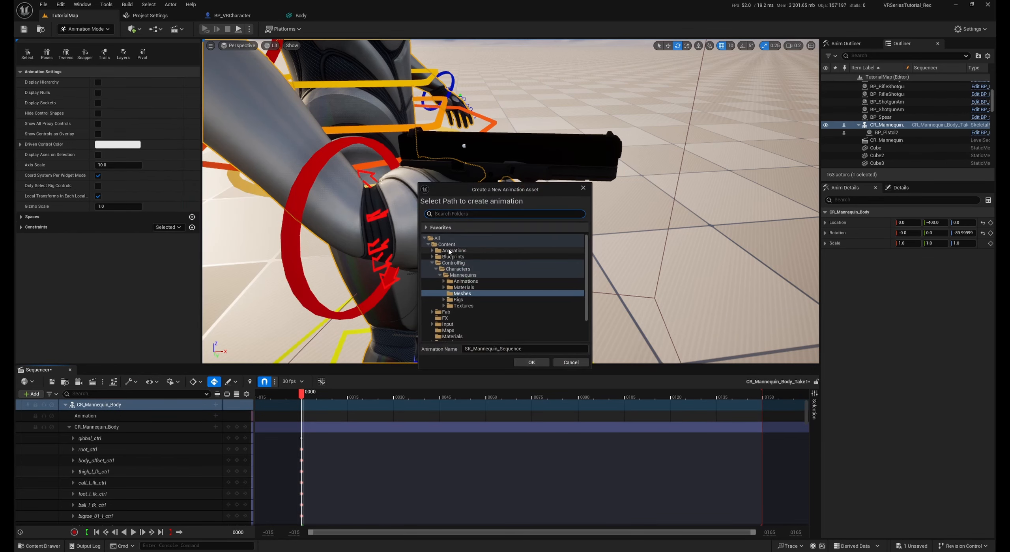
pyautogui.click(433, 251)
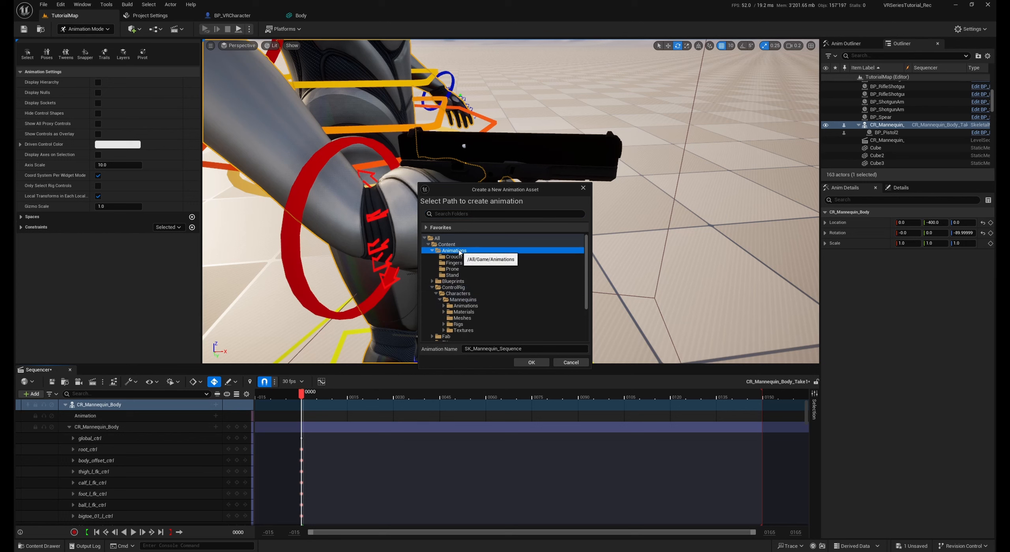
pyautogui.rightClick(469, 252)
pyautogui.click(479, 257)
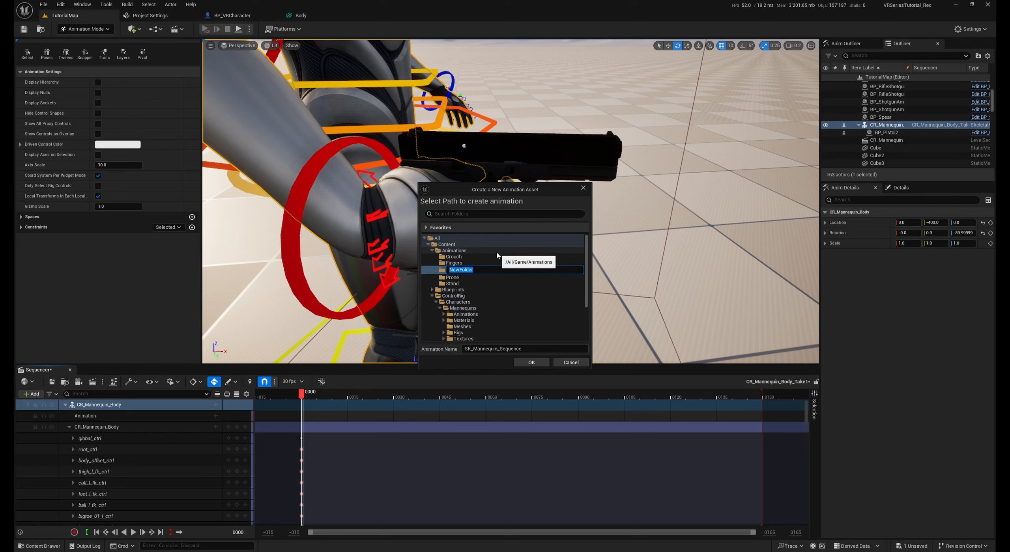
pyautogui.write('Weapopn')
# Name the baked animation Pistol_Trigger_Released_Right and complete its creation in the WeaponHands folder
pyautogui.click(474, 349)
pyautogui.write('Pistol_Trigger_R')
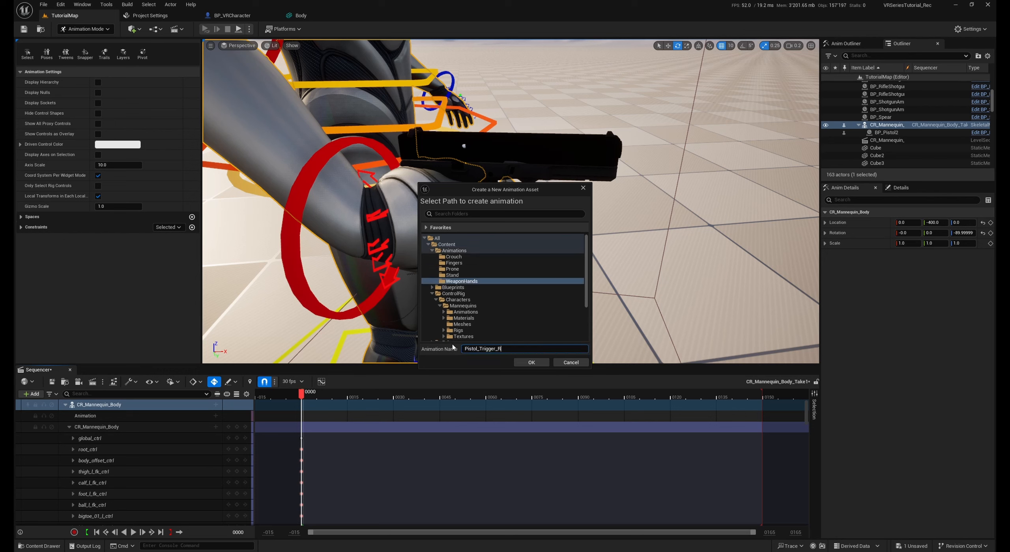
pyautogui.write('eleased_Right')
pyautogui.click(531, 362)
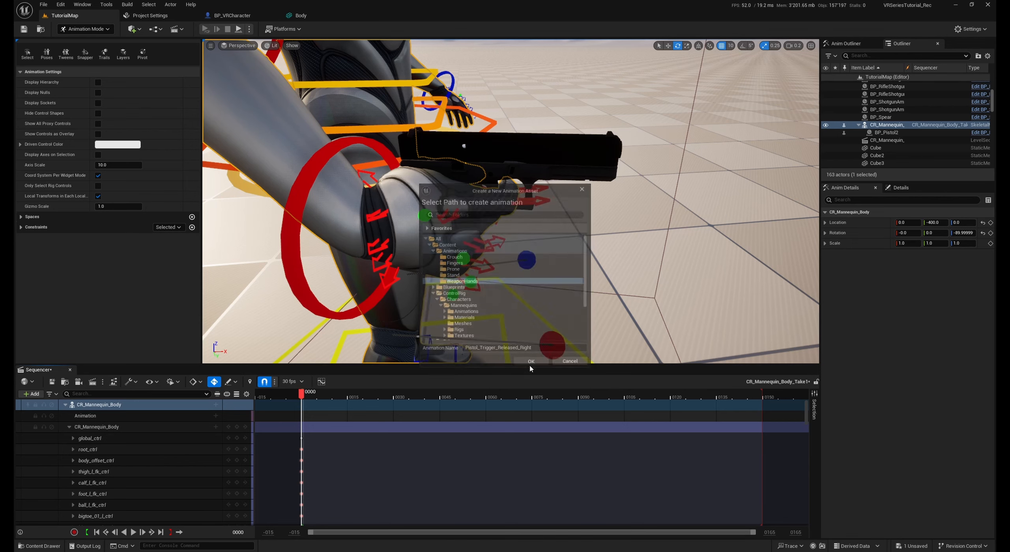
pyautogui.click(505, 362)
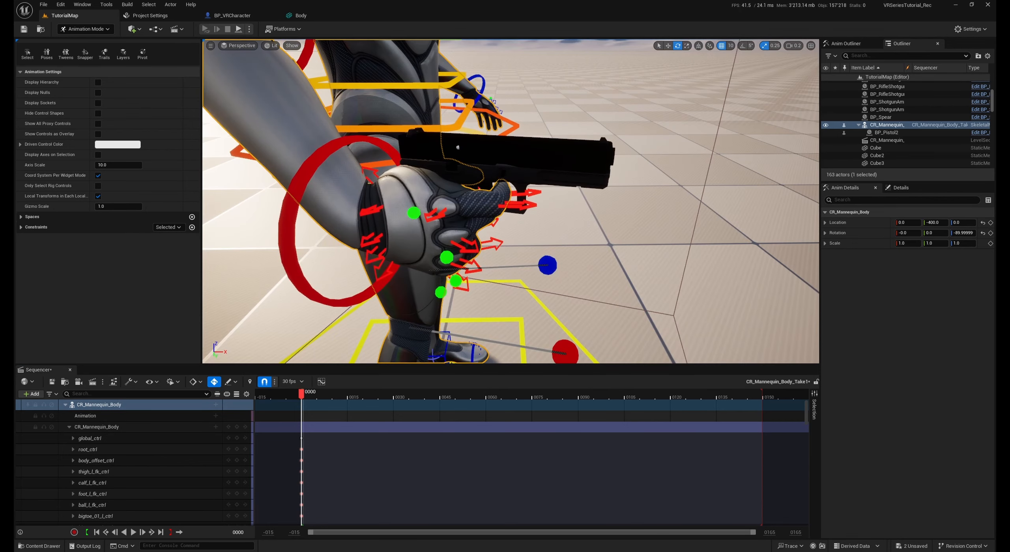
# Check the Trigger Max Rotation value of the pistol attached to the mannequin's hand
pyautogui.click(532, 160)
pyautogui.click(900, 187)
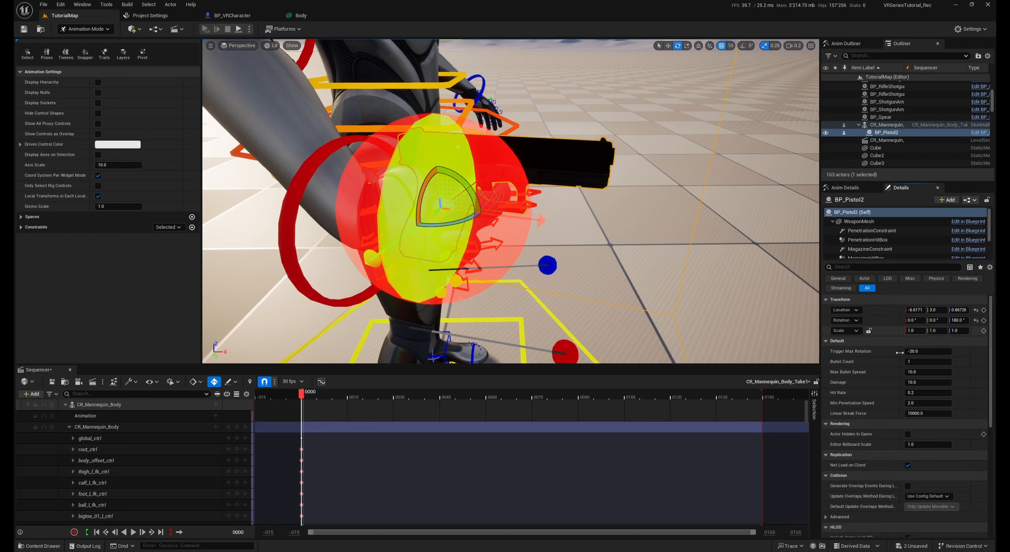
pyautogui.scroll(-1, 839, 336)
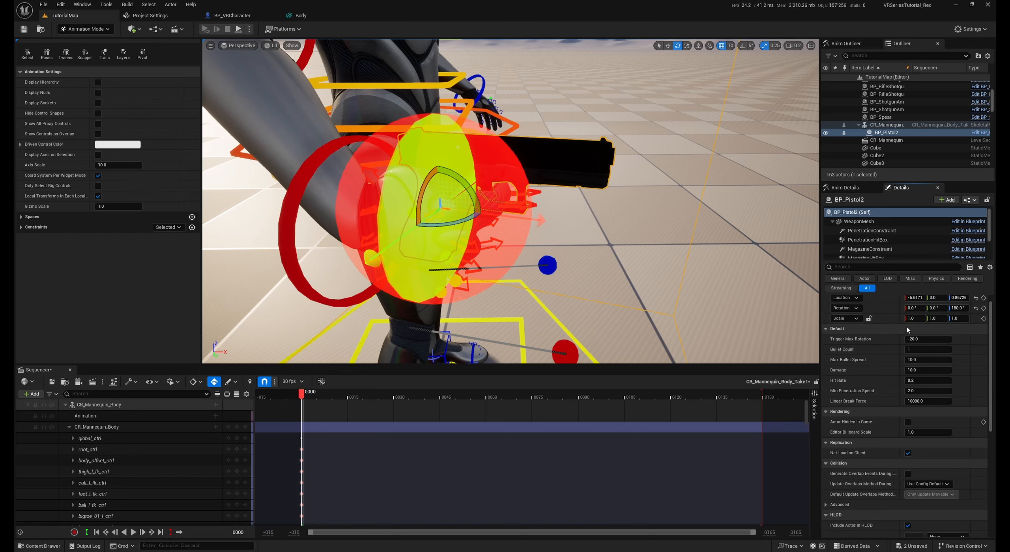
pyautogui.moveTo(702, 252); pyautogui.dragTo(599, 247, button='right')
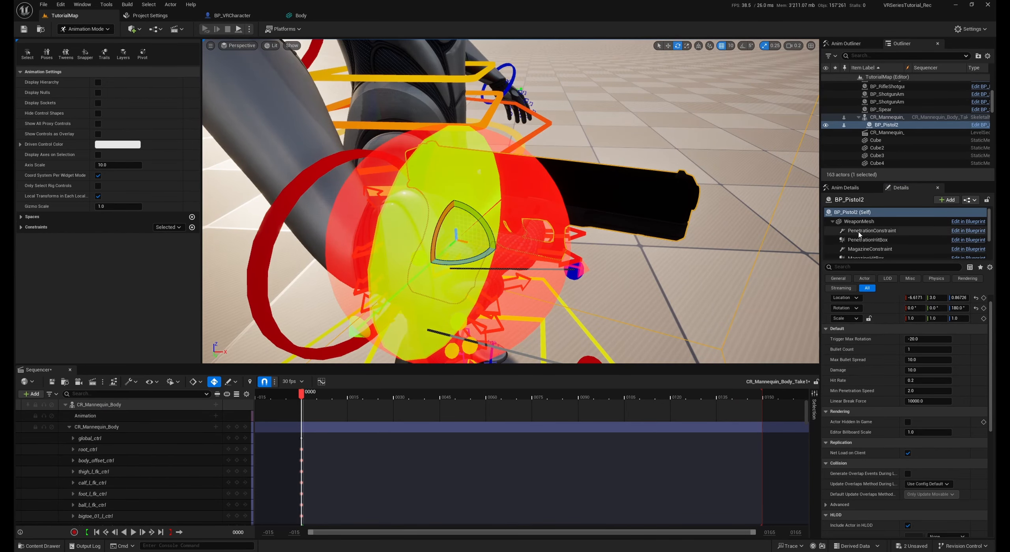
# Rotate the pistol's TriggerMesh component toward the pulled position, undoing the first rotation and redoing it
pyautogui.scroll(-2, 860, 235)
pyautogui.click(862, 243)
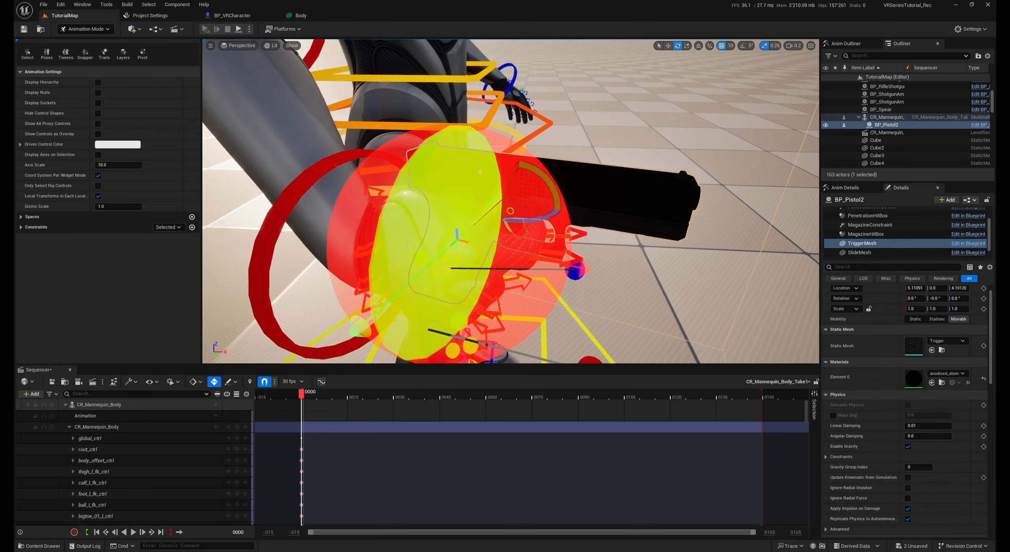
pyautogui.moveTo(513, 221); pyautogui.dragTo(672, 160, button='right')
pyautogui.scroll(-1, 710, 170)
pyautogui.moveTo(675, 225); pyautogui.dragTo(679, 233, button='right')
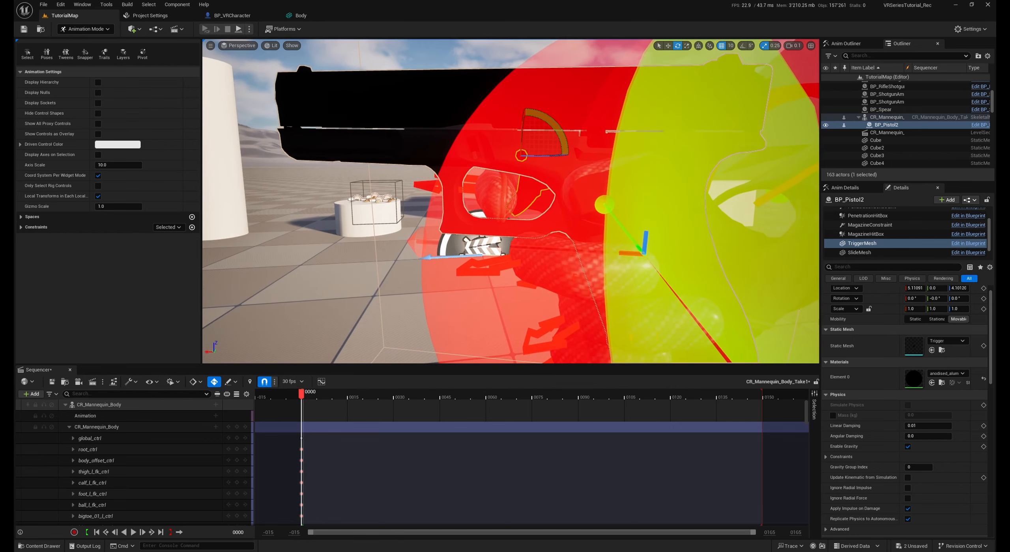
pyautogui.moveTo(553, 126); pyautogui.dragTo(547, 120)
pyautogui.hotkey('ctrl', 'z')
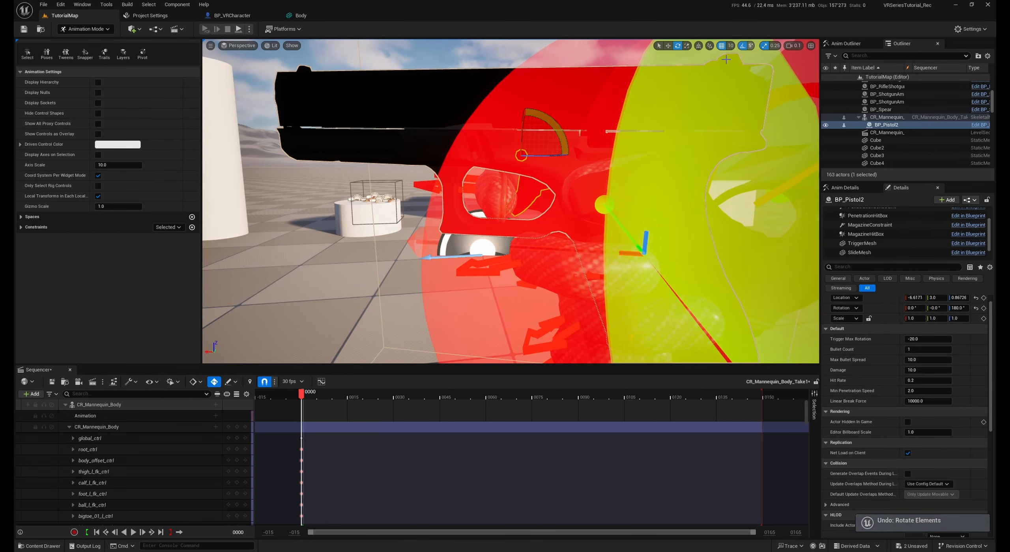
pyautogui.moveTo(553, 125); pyautogui.dragTo(531, 110)
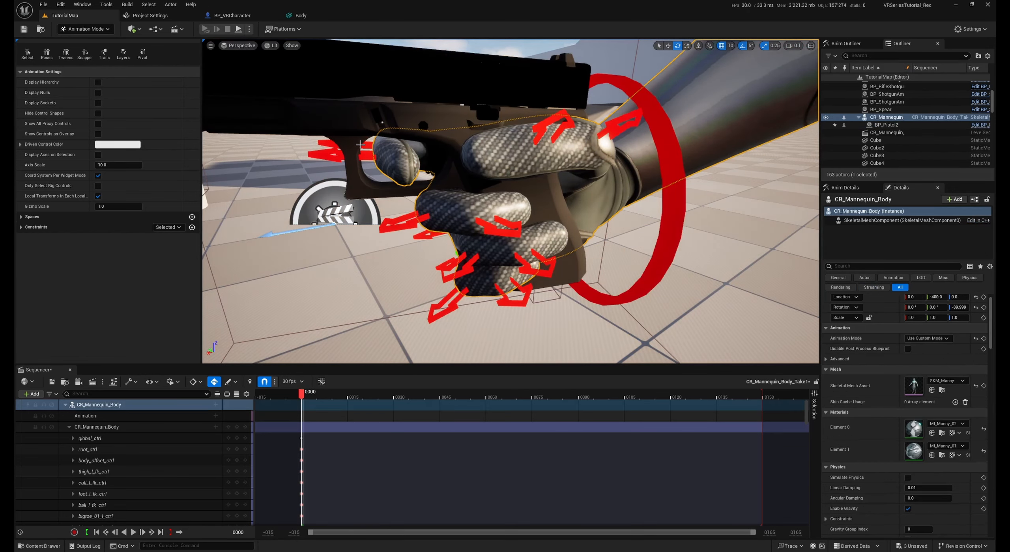
# Rotate the right index finger's index_02_r_ctrl and neighbouring control so the finger rests on the pulled pistol trigger
pyautogui.click(360, 145)
pyautogui.moveTo(360, 145); pyautogui.dragTo(330, 124, button='right')
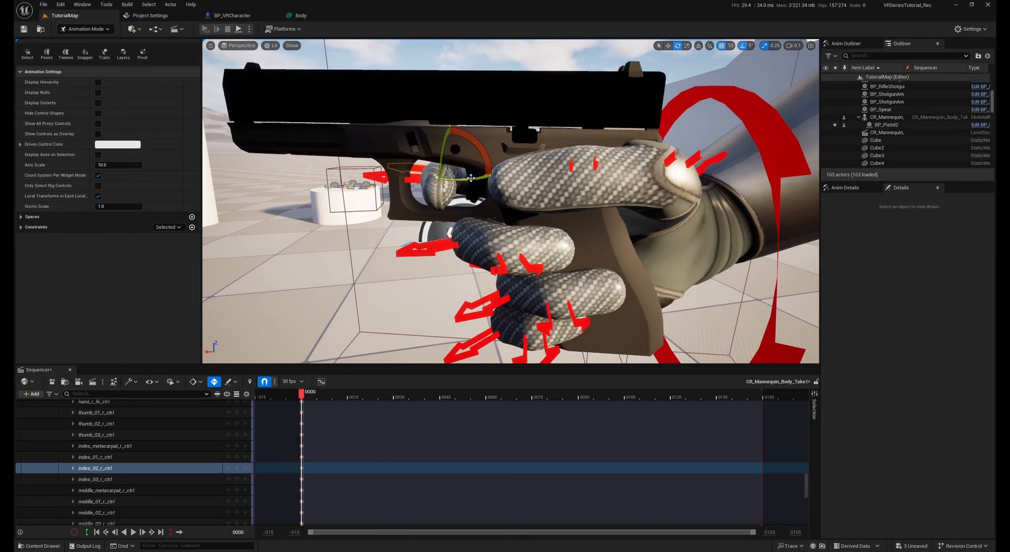
pyautogui.moveTo(471, 178); pyautogui.dragTo(471, 185)
pyautogui.moveTo(471, 185)
pyautogui.mouseDown(button='right')
pyautogui.moveTo(491, 190)
pyautogui.moveTo(478, 188)
pyautogui.mouseUp(button='right')
pyautogui.moveTo(478, 189); pyautogui.dragTo(479, 193, button='right')
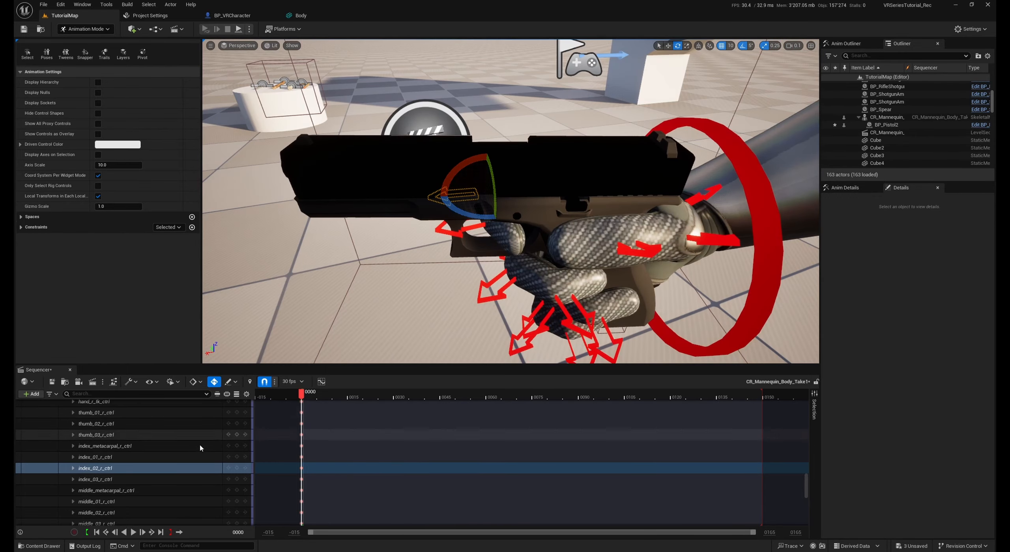
# Bake CR_Mannequin_Body's track to an animation sequence named Pistol_Trigger_Pulled_Right in the Animations folder's WeaponHands subfolder
pyautogui.moveTo(806, 484); pyautogui.dragTo(807, 411)
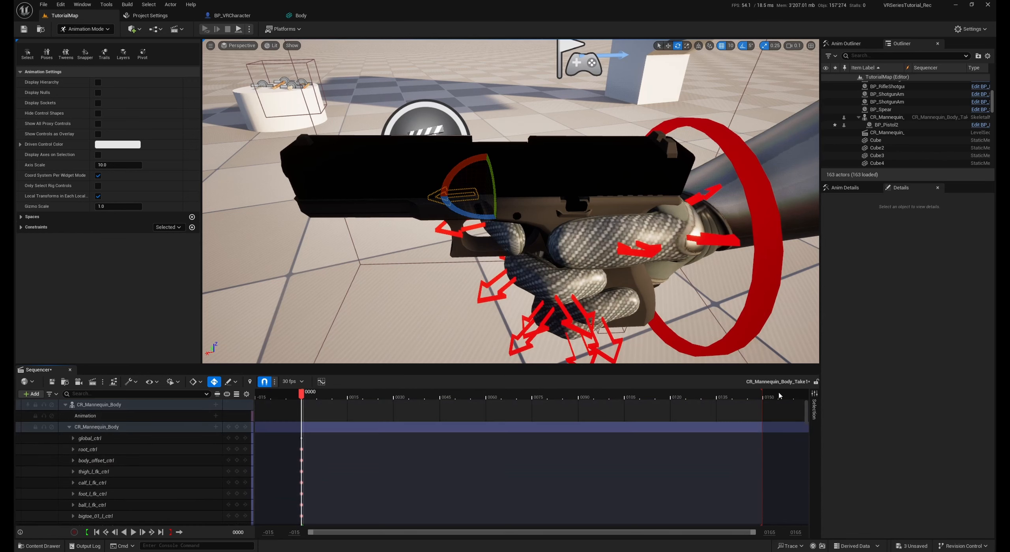
pyautogui.rightClick(103, 406)
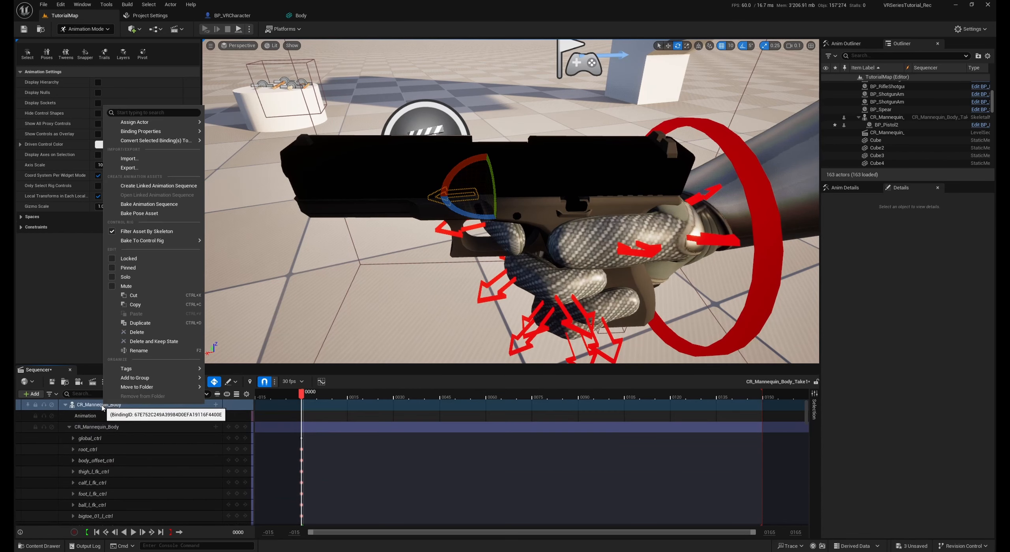
pyautogui.click(148, 204)
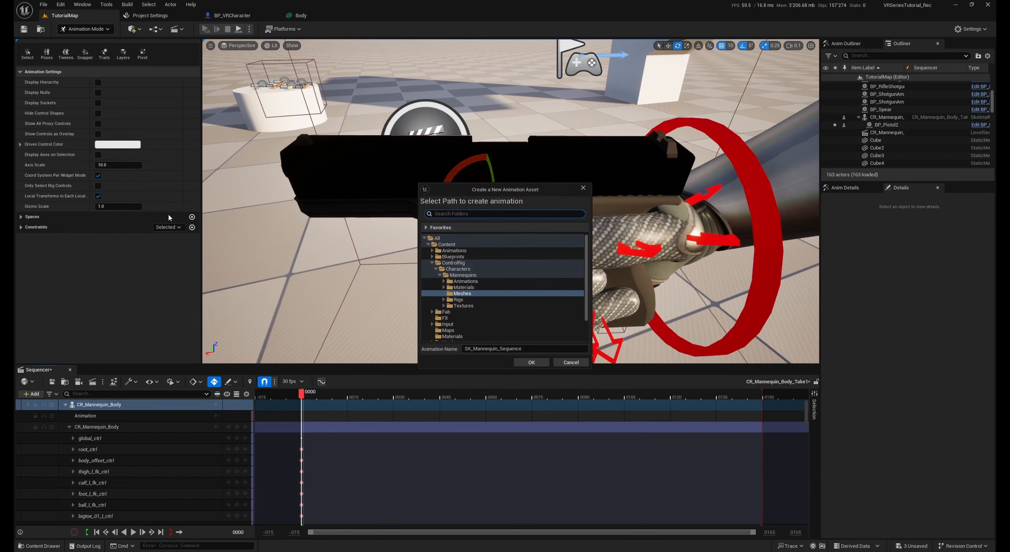
pyautogui.click(454, 250)
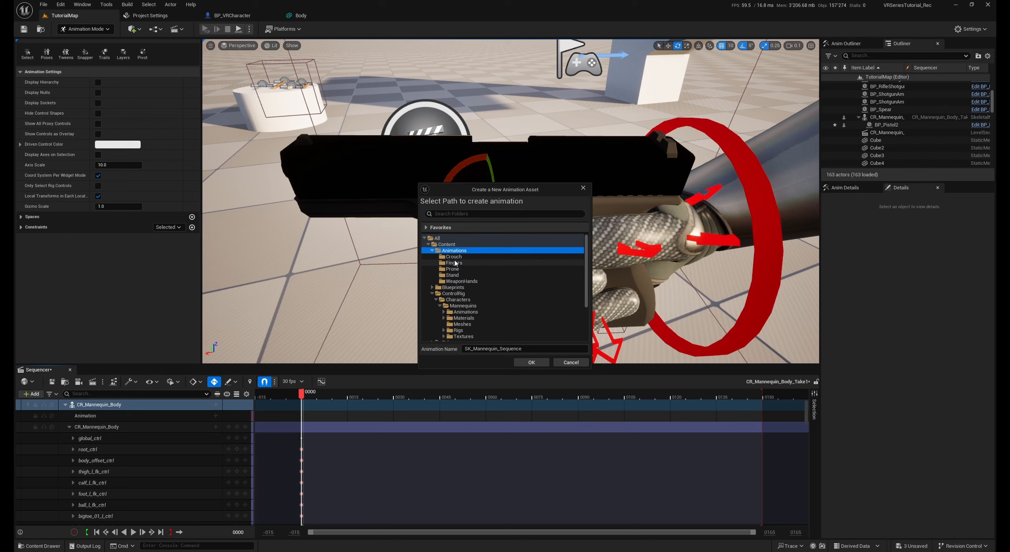
pyautogui.click(462, 281)
pyautogui.moveTo(529, 350); pyautogui.dragTo(418, 344)
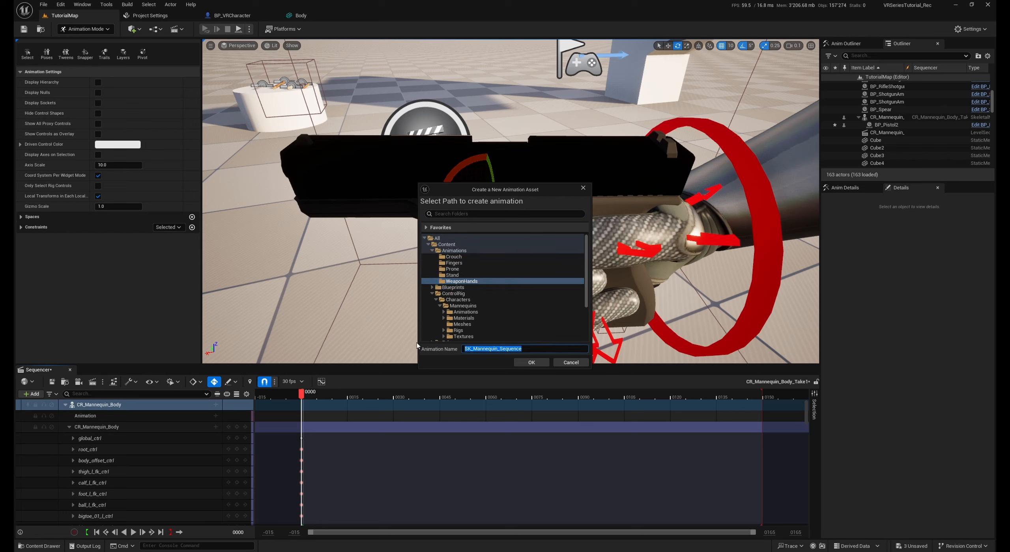
pyautogui.write('Pistol_Trigger_Pulled')
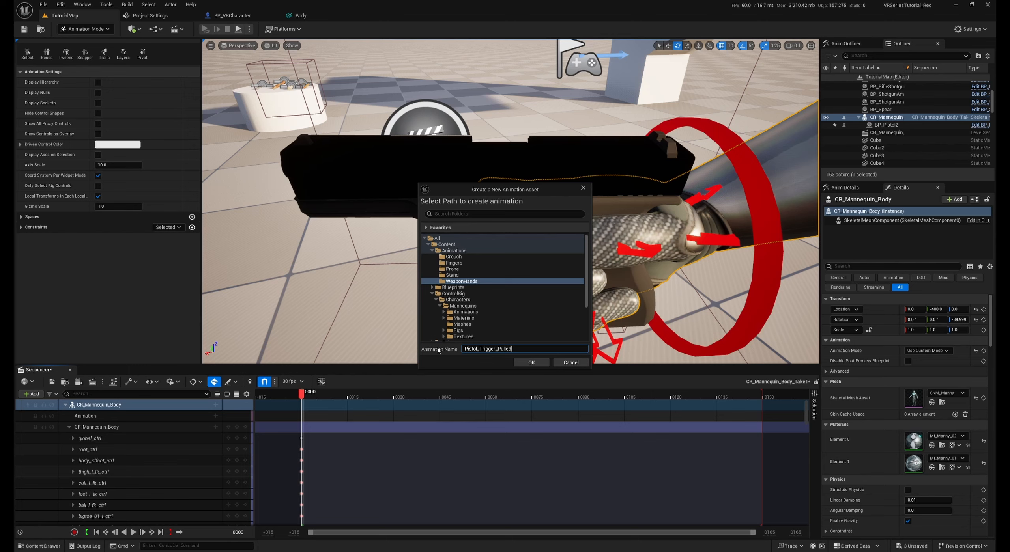
pyautogui.write('_Right')
pyautogui.press('Return')
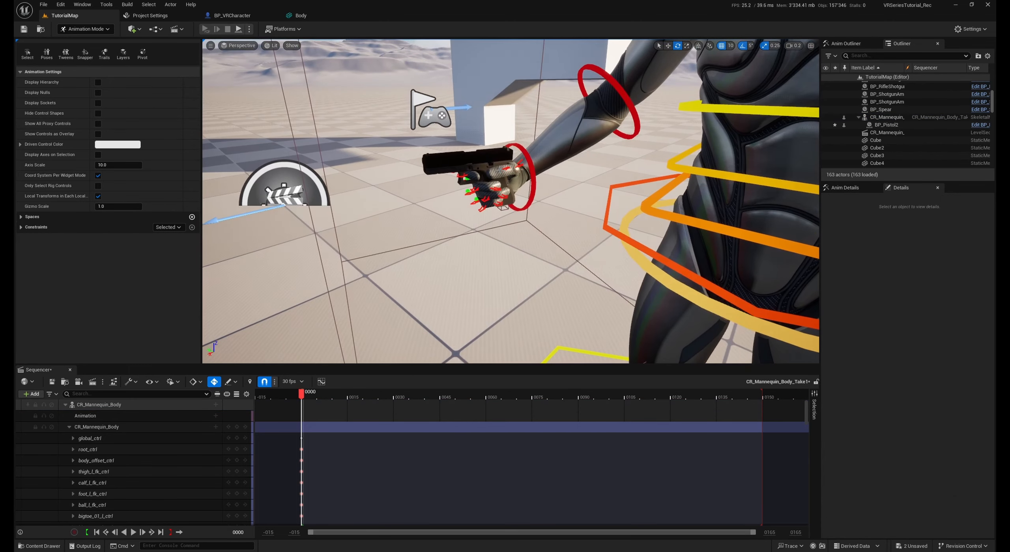
# Check the relative location and rotation of the handle_bone socket on the pistol's Body mesh
pyautogui.click(309, 16)
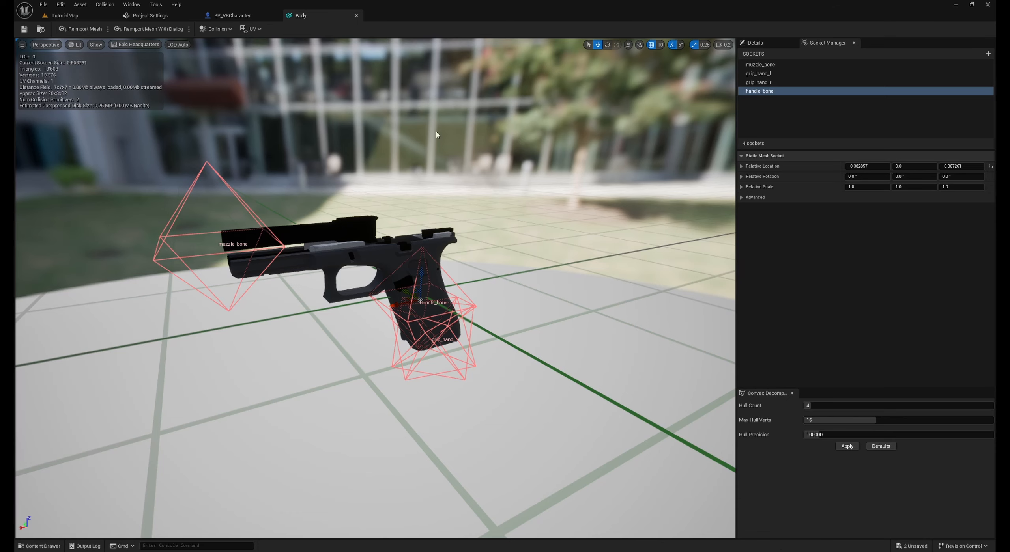
pyautogui.click(756, 91)
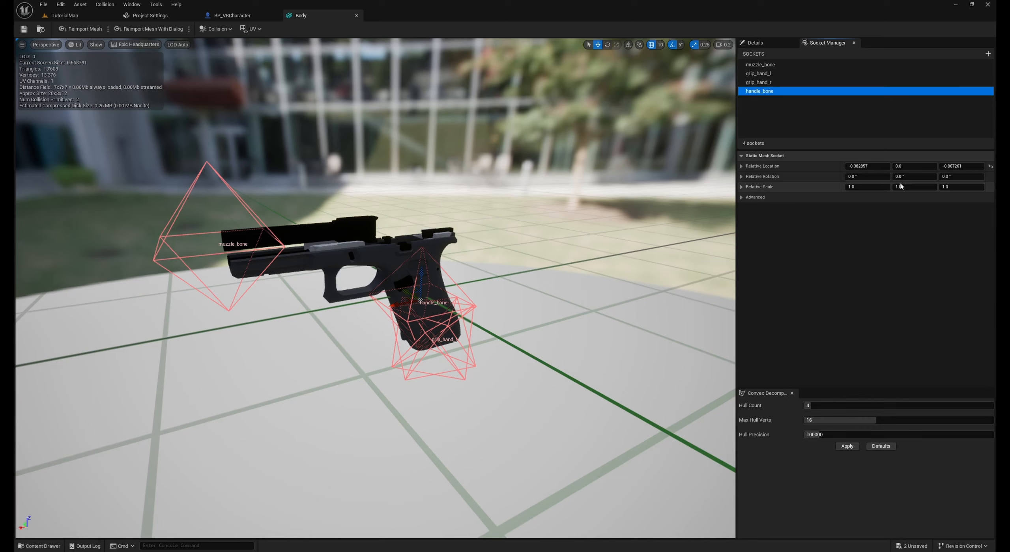
pyautogui.click(64, 15)
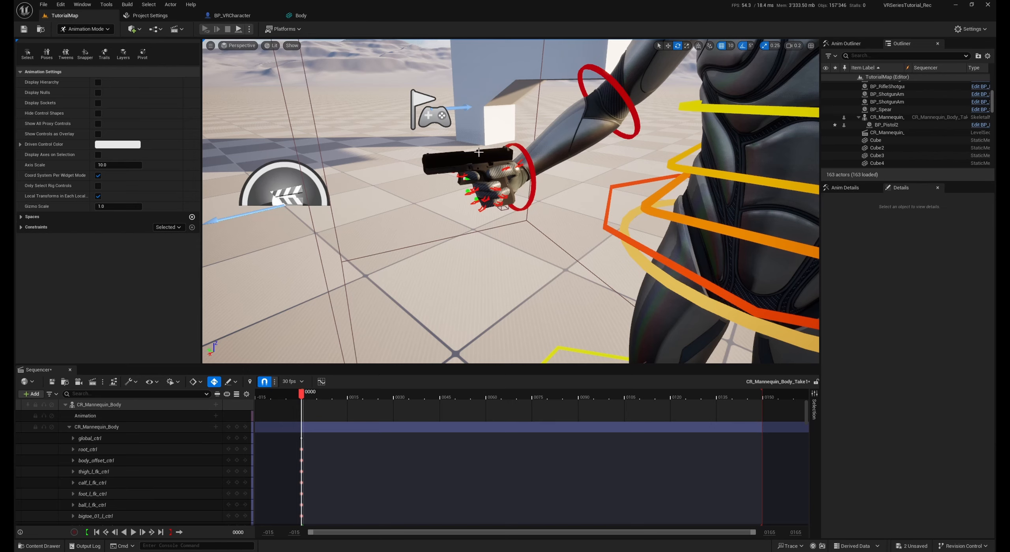
# Delete the mannequin control rig actor, its attached BP_Pistol2 and the mannequin's level sequence actor from the level despite existing references
pyautogui.press('s')
pyautogui.moveTo(479, 152); pyautogui.dragTo(513, 198, button='right')
pyautogui.scroll(1, 498, 180)
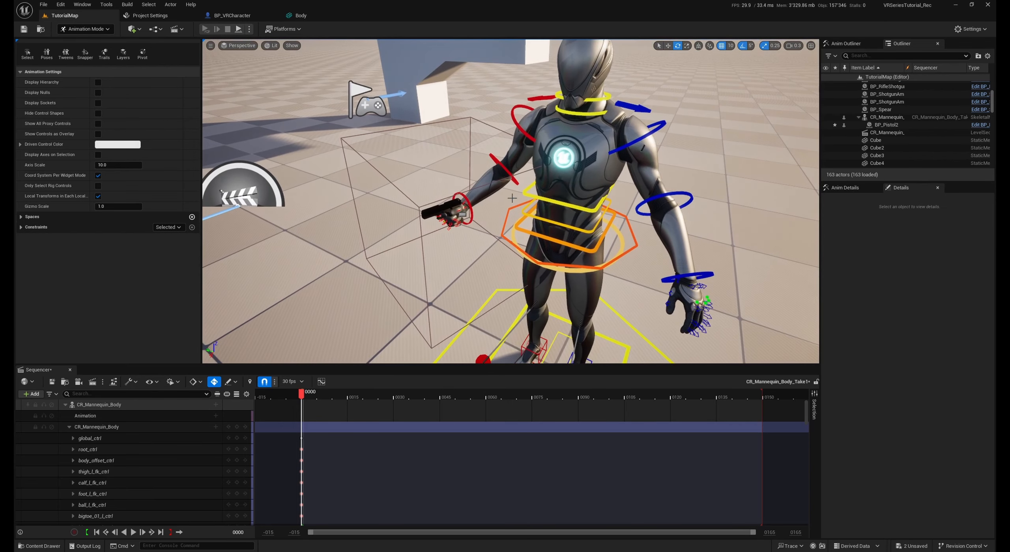
pyautogui.click(887, 117)
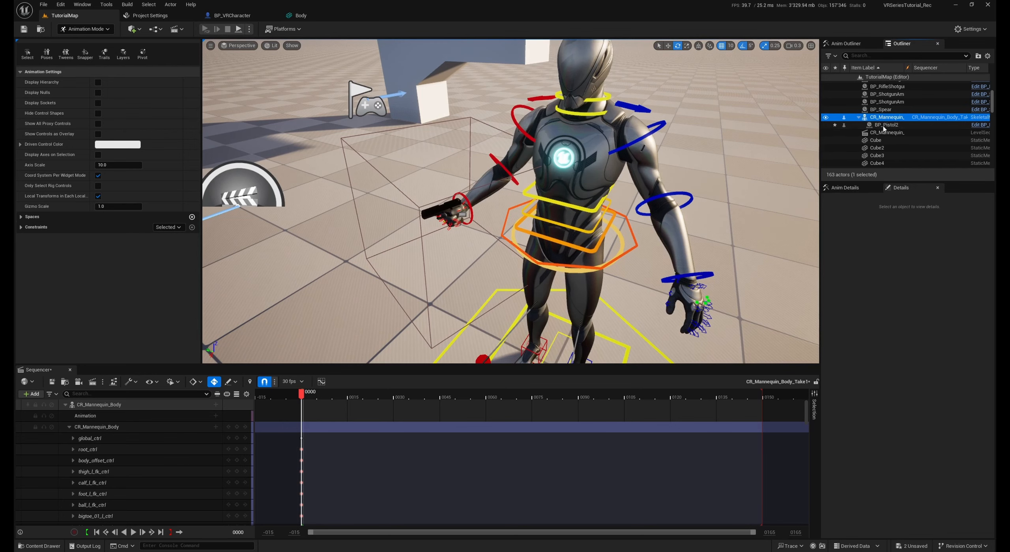
pyautogui.keyDown('ctrl'); pyautogui.click(884, 133); pyautogui.keyUp('ctrl')
pyautogui.keyDown('ctrl'); pyautogui.click(886, 124); pyautogui.keyUp('ctrl')
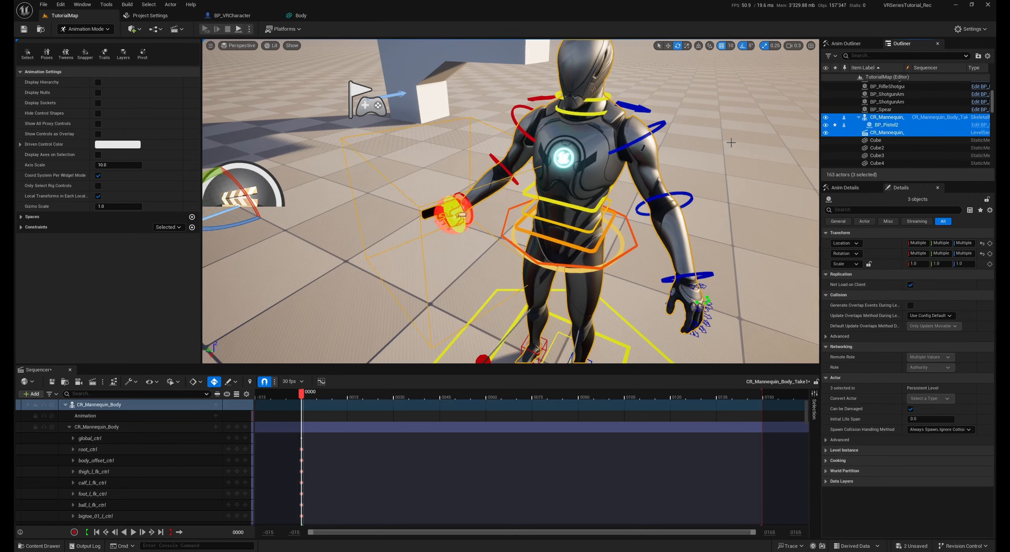
pyautogui.press('Delete')
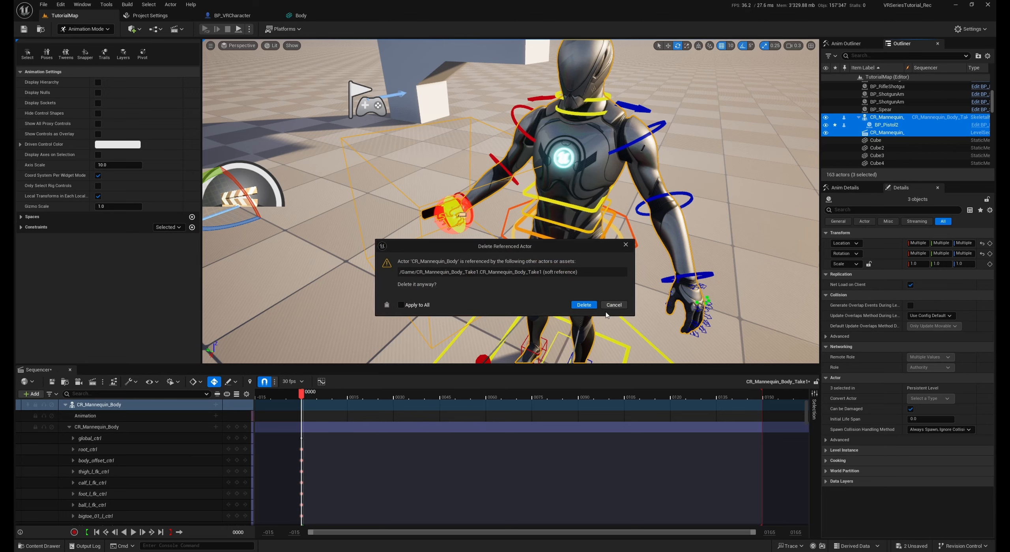
pyautogui.click(584, 305)
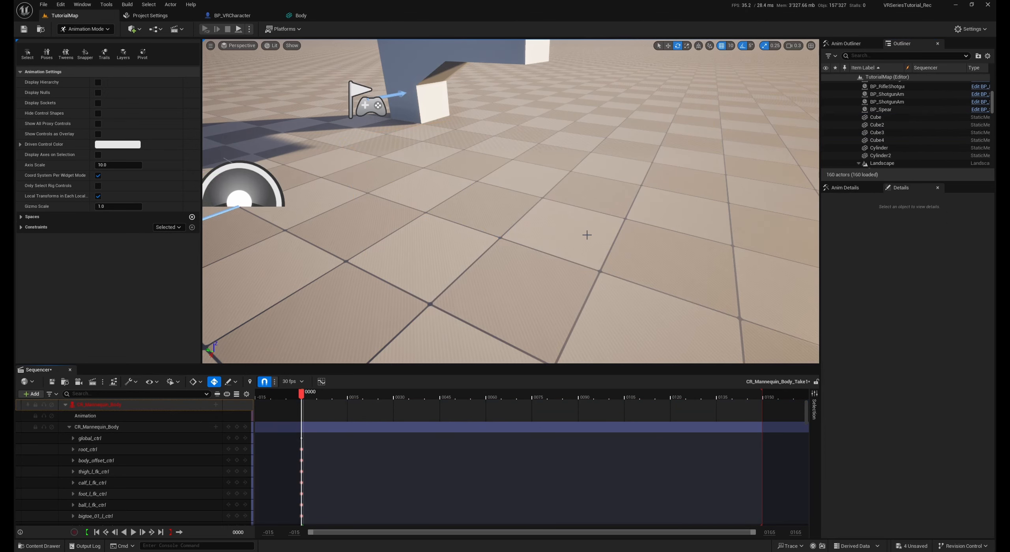
# Close Sequencer to return to the normal level editing layout
pyautogui.moveTo(587, 235); pyautogui.dragTo(571, 234, button='right')
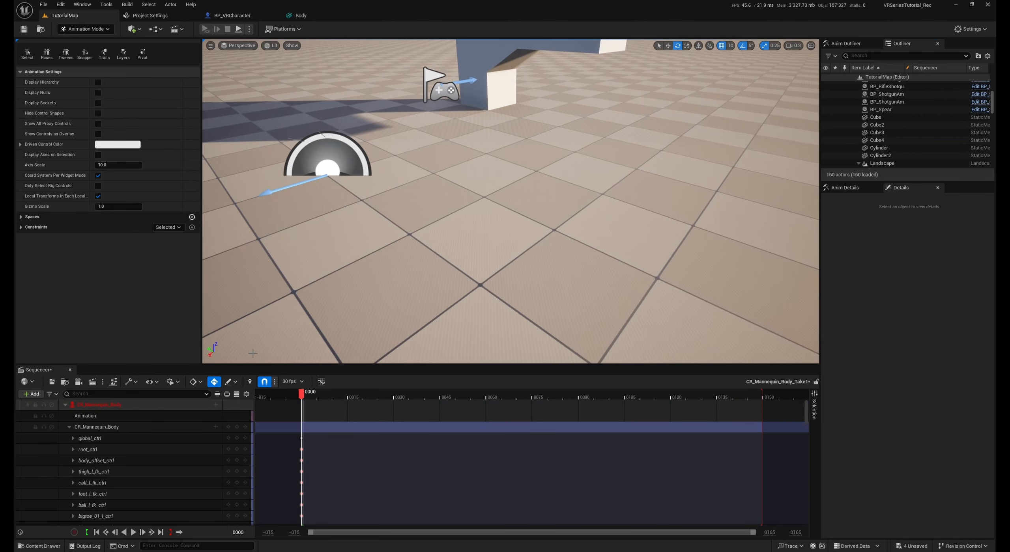
pyautogui.click(70, 370)
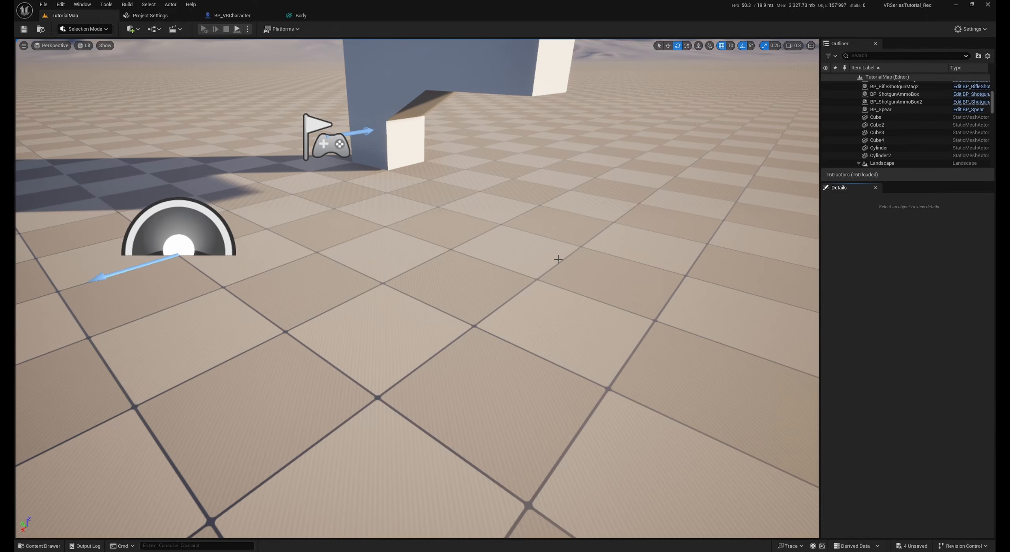
pyautogui.moveTo(556, 259)
pyautogui.mouseDown(button='right')
pyautogui.moveTo(548, 258)
pyautogui.moveTo(564, 256)
pyautogui.mouseUp(button='right')
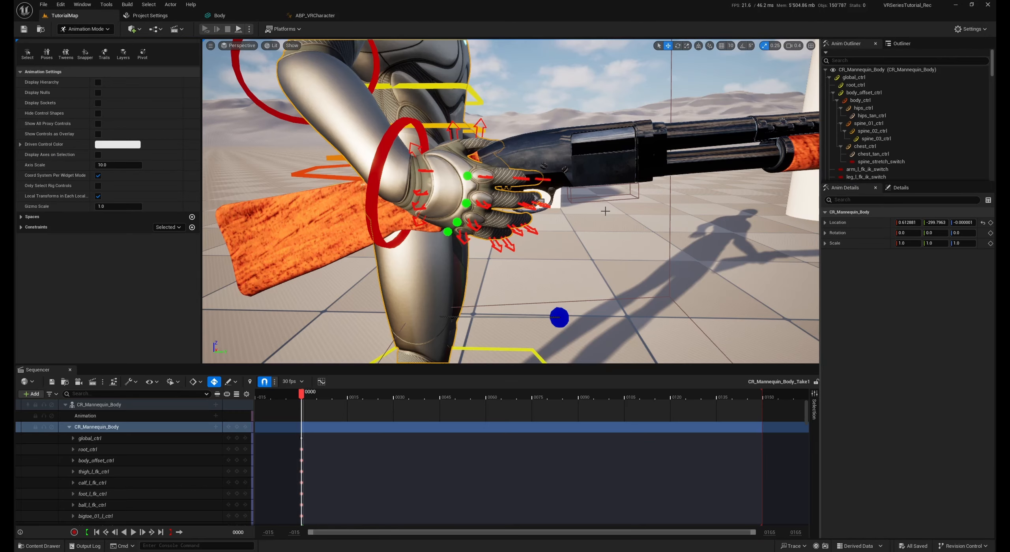
# Examine the pump-action shotgun's placement in the mannequin's right hand, its actor transform and the handle_bone socket on its Body mesh
pyautogui.press('s')
pyautogui.moveTo(597, 203); pyautogui.dragTo(491, 157, button='right')
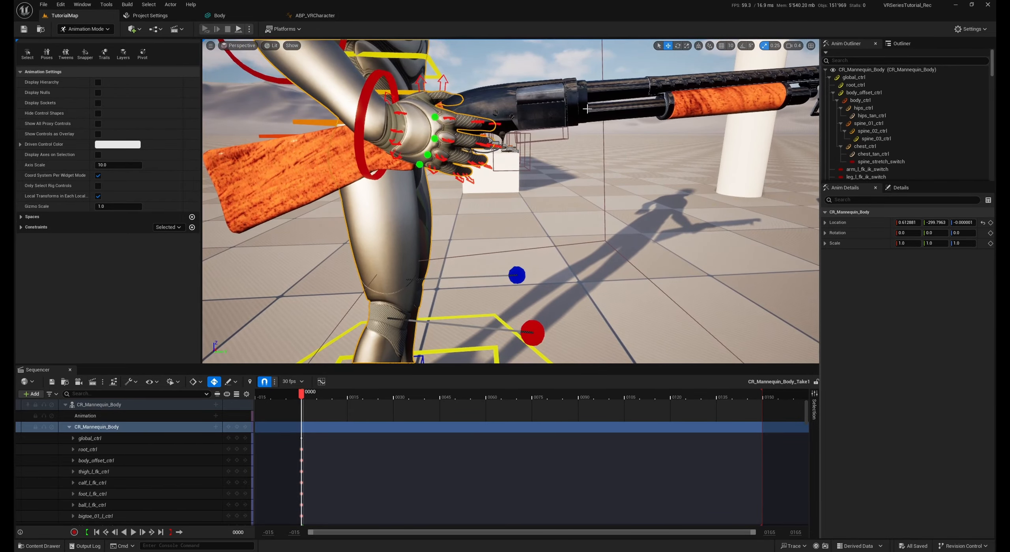
pyautogui.moveTo(612, 154)
pyautogui.mouseDown(button='right')
pyautogui.moveTo(616, 166)
pyautogui.moveTo(611, 154)
pyautogui.mouseUp(button='right')
pyautogui.press('e')
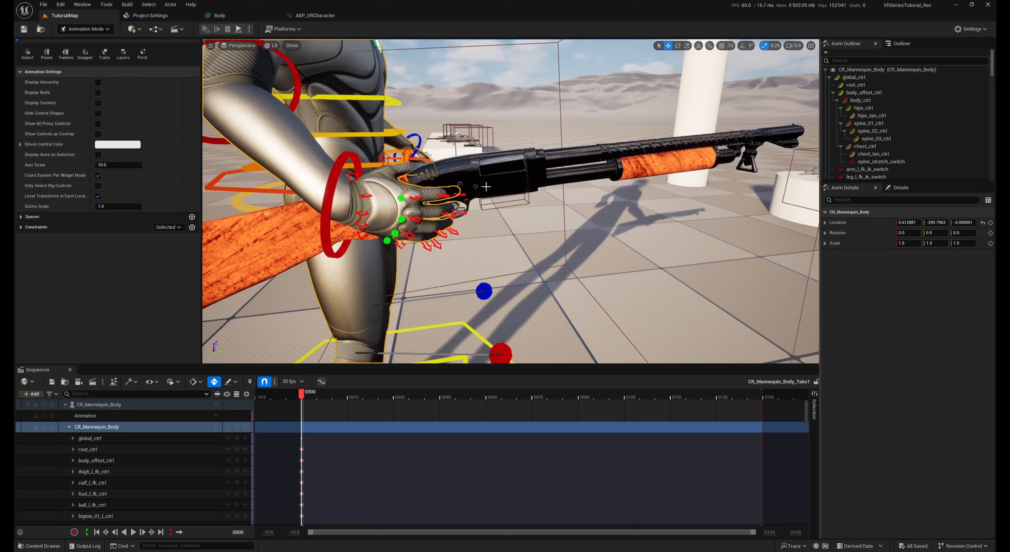
pyautogui.click(901, 188)
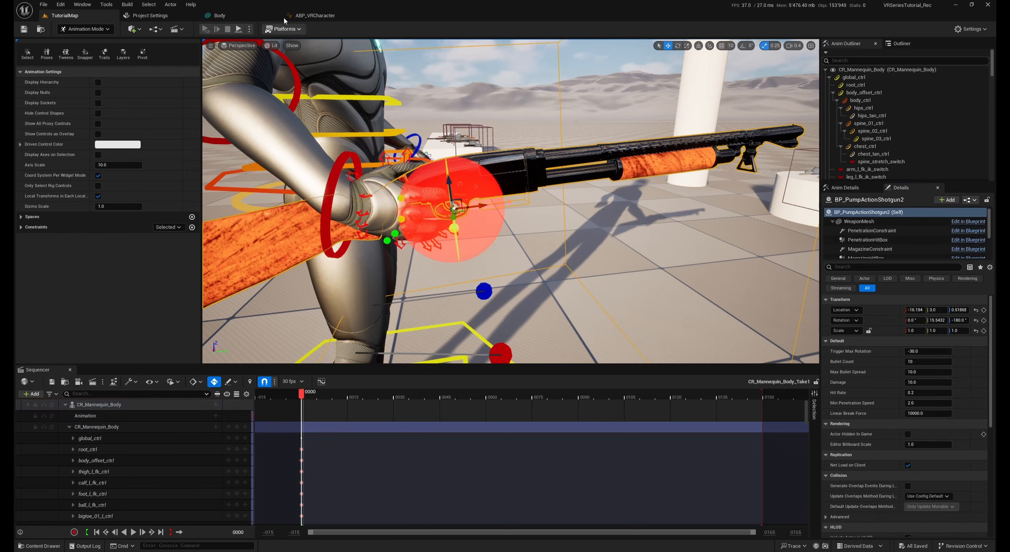
pyautogui.click(219, 15)
pyautogui.click(760, 135)
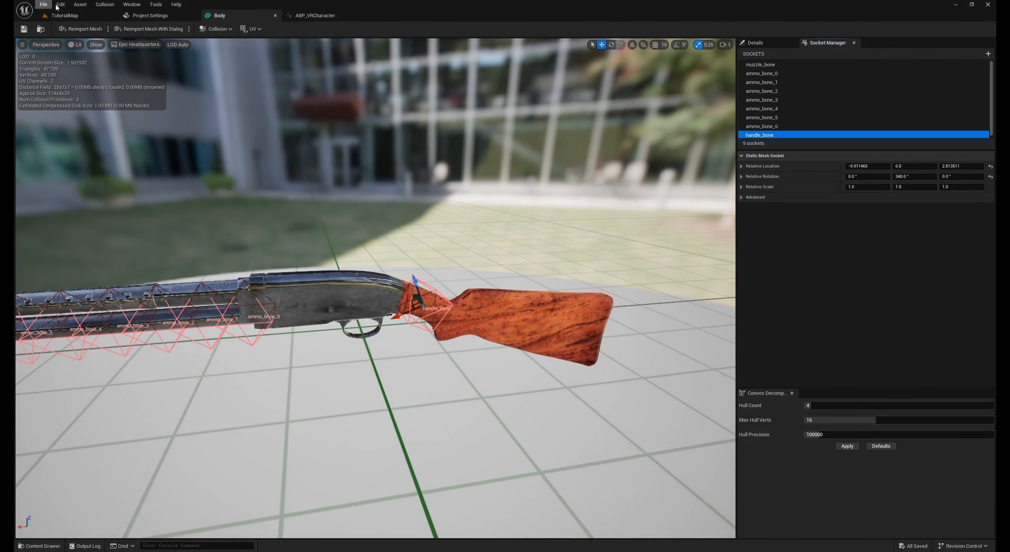
pyautogui.click(65, 16)
pyautogui.press('w')
pyautogui.moveTo(345, 149); pyautogui.dragTo(354, 154, button='right')
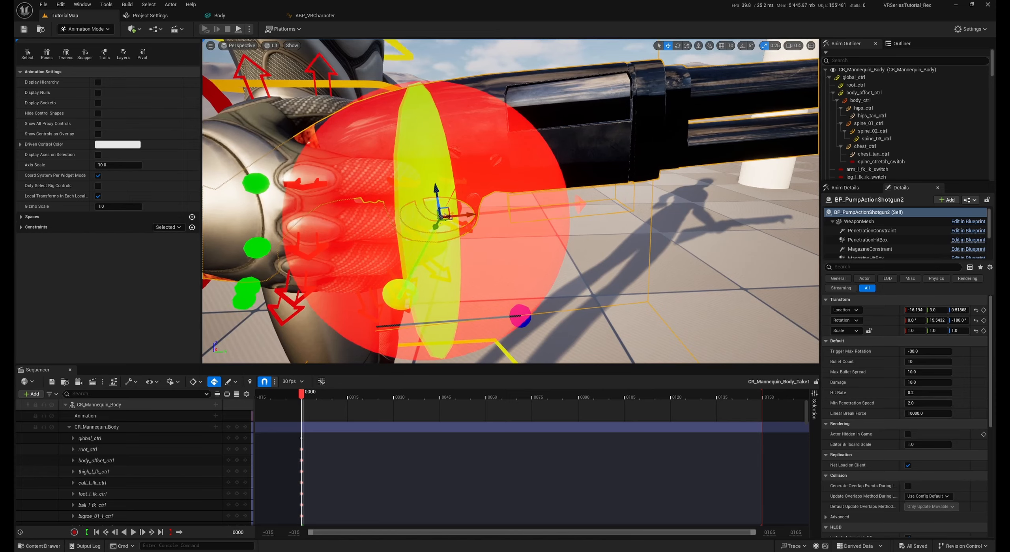
pyautogui.click(540, 176)
pyautogui.moveTo(442, 180); pyautogui.dragTo(476, 184, button='right')
pyautogui.press('s')
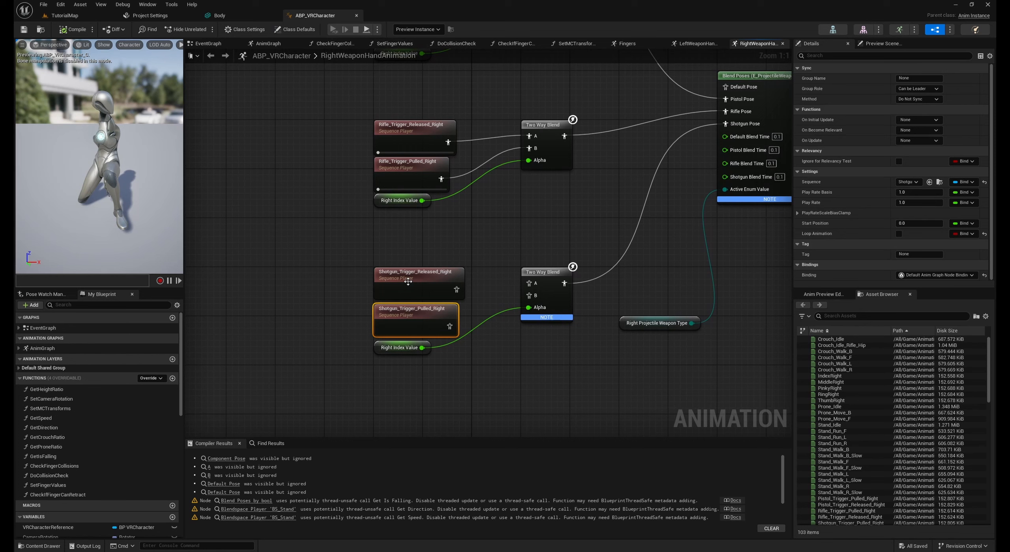
# Review the Shotgun_Trigger_Released_Right and Shotgun_Trigger_Pulled_Right sequence players in ABP_VRCharacter's RightWeaponHandAnimation layer
pyautogui.click(411, 312)
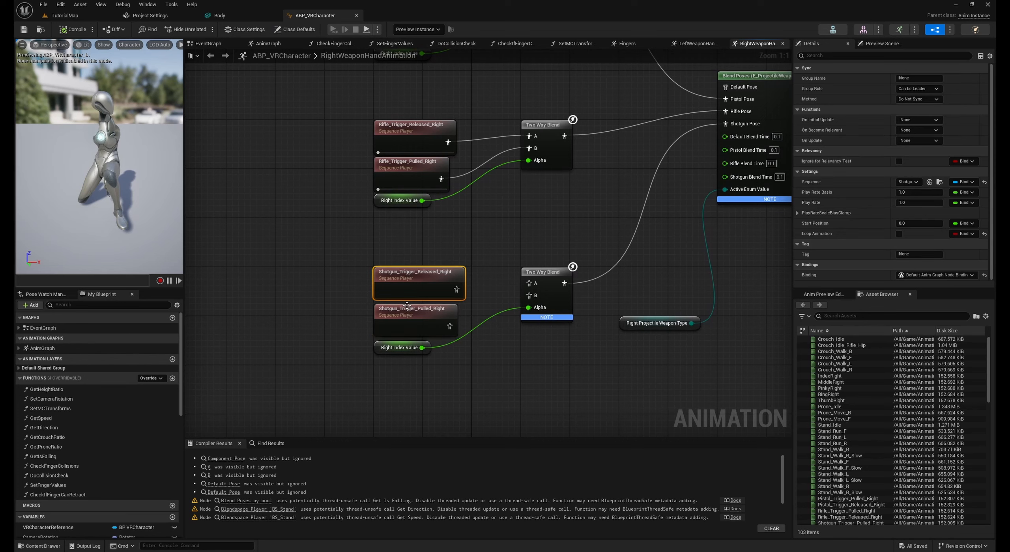
pyautogui.click(417, 287)
pyautogui.click(421, 322)
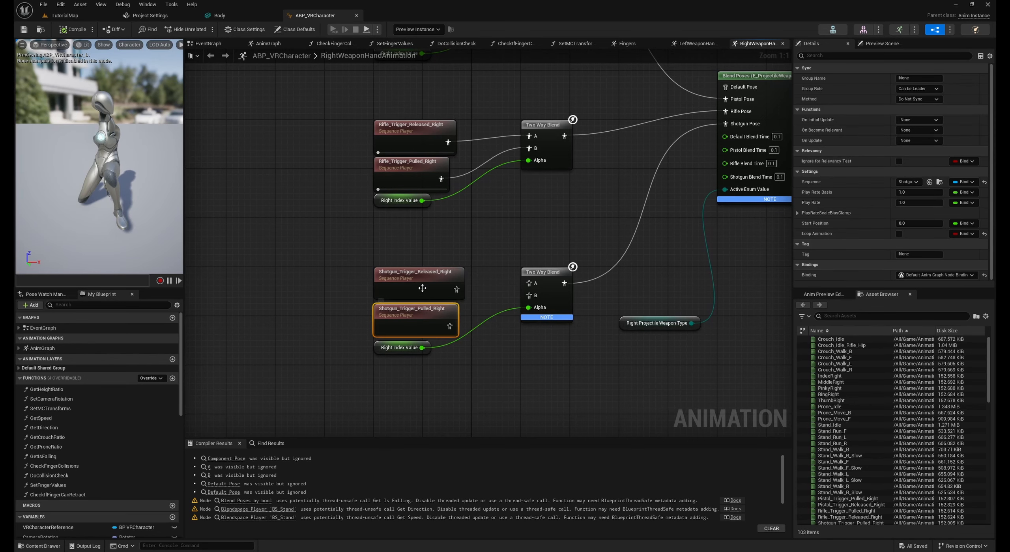
pyautogui.click(481, 288)
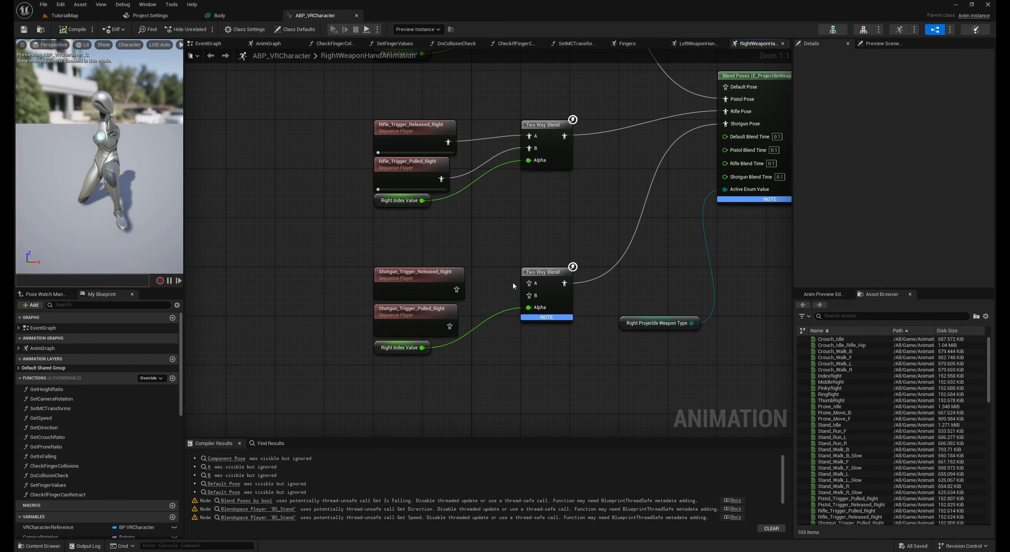
# In TutorialMap, rotate the mannequin's right-hand finger controls, including pinky_01_r_ctrl, to shape the grip around the shotgun
pyautogui.click(64, 16)
pyautogui.press('w')
pyautogui.scroll(-3, 505, 152)
pyautogui.moveTo(504, 152); pyautogui.dragTo(484, 151, button='right')
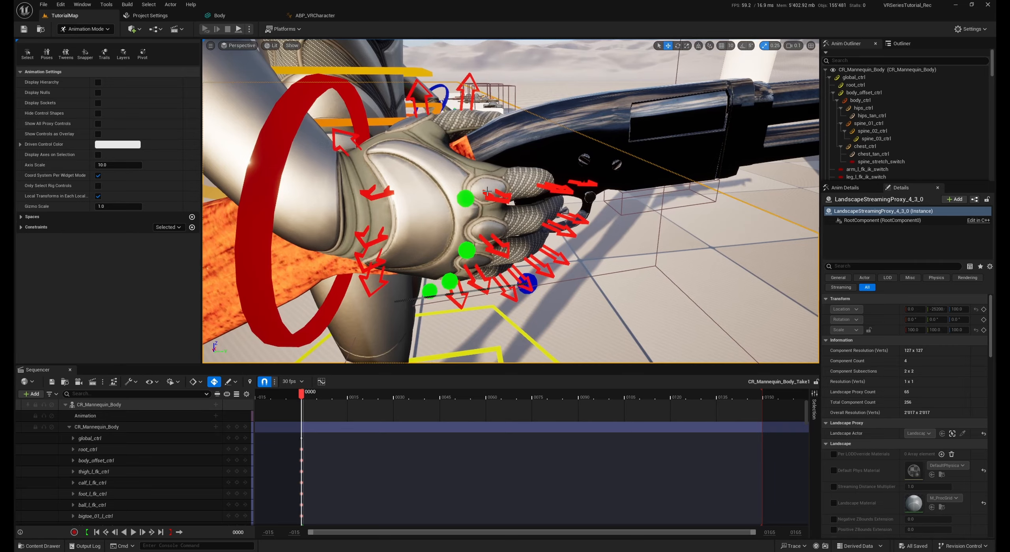
pyautogui.moveTo(482, 170); pyautogui.dragTo(525, 176, button='right')
pyautogui.click(490, 226)
pyautogui.press('e')
pyautogui.moveTo(489, 183); pyautogui.dragTo(490, 204)
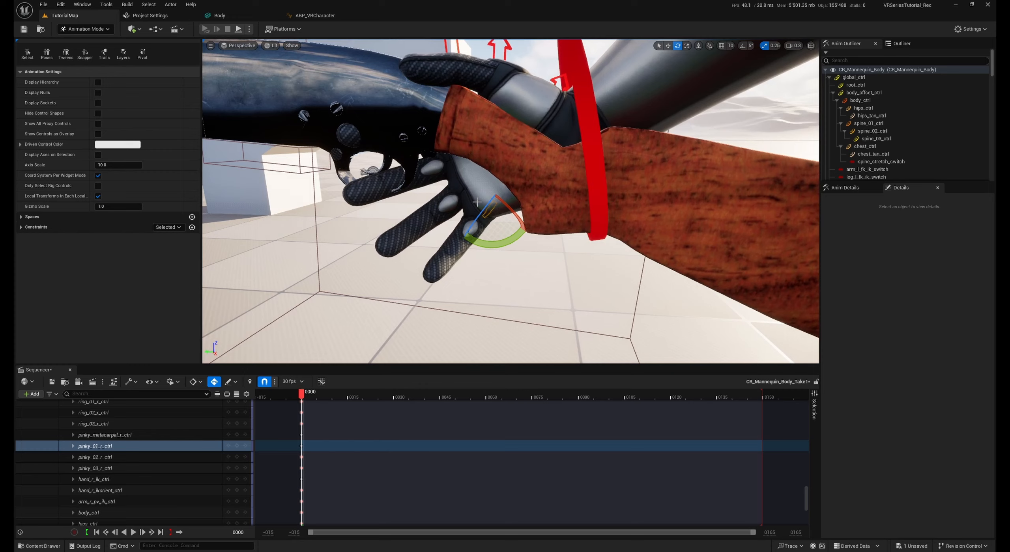
pyautogui.moveTo(479, 206); pyautogui.dragTo(467, 247)
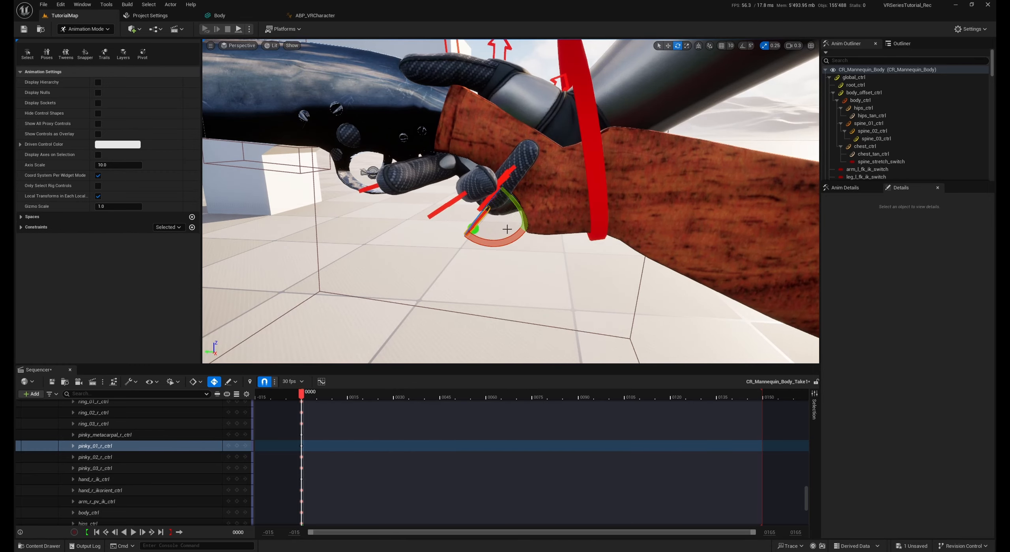
pyautogui.moveTo(507, 225); pyautogui.dragTo(523, 218, button='right')
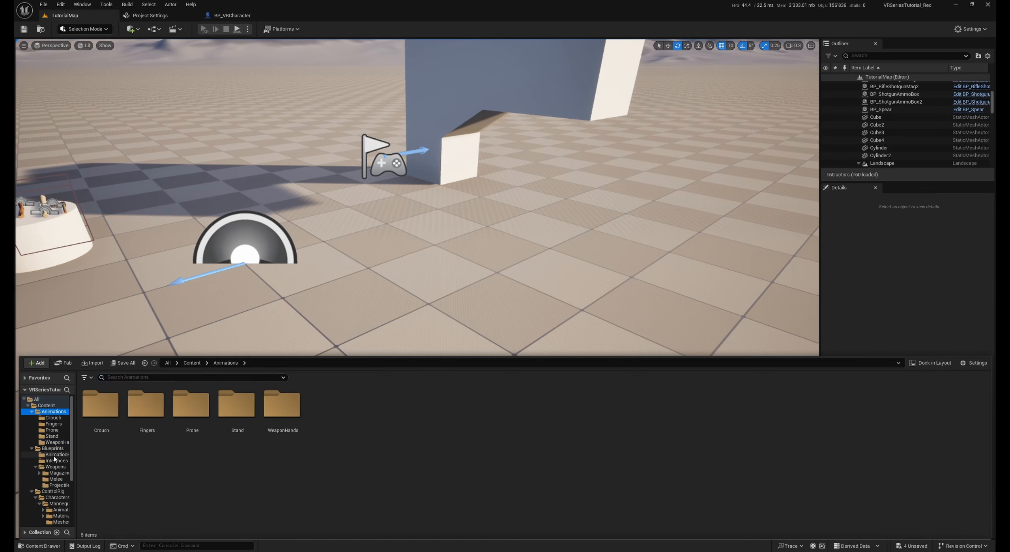
# Open the ABP_VRCharacter animation blueprint from the AnimationBPs folder and enter the RightWeaponHandAnimation layer from its Fingers graph
pyautogui.click(55, 455)
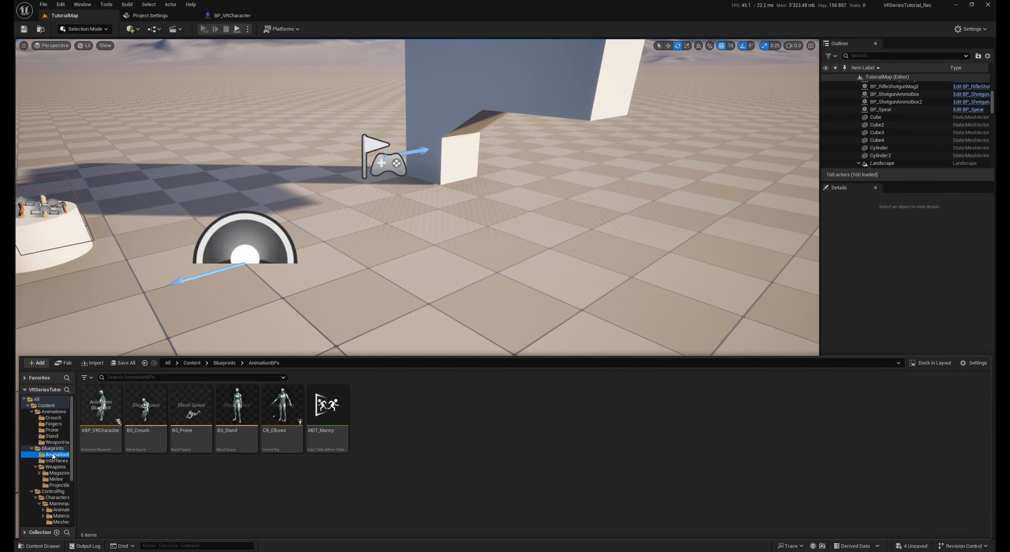
pyautogui.click(94, 450)
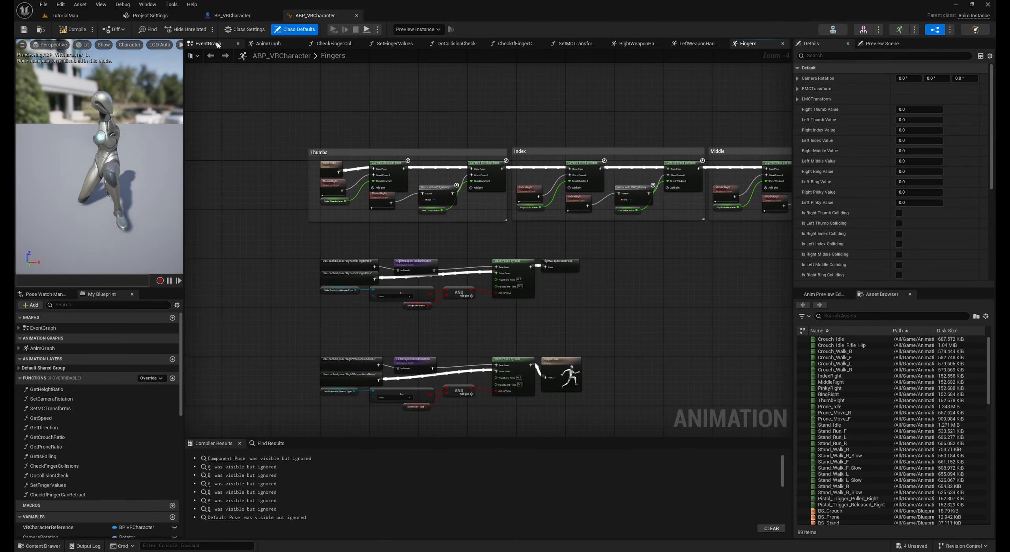
pyautogui.scroll(2, 407, 276)
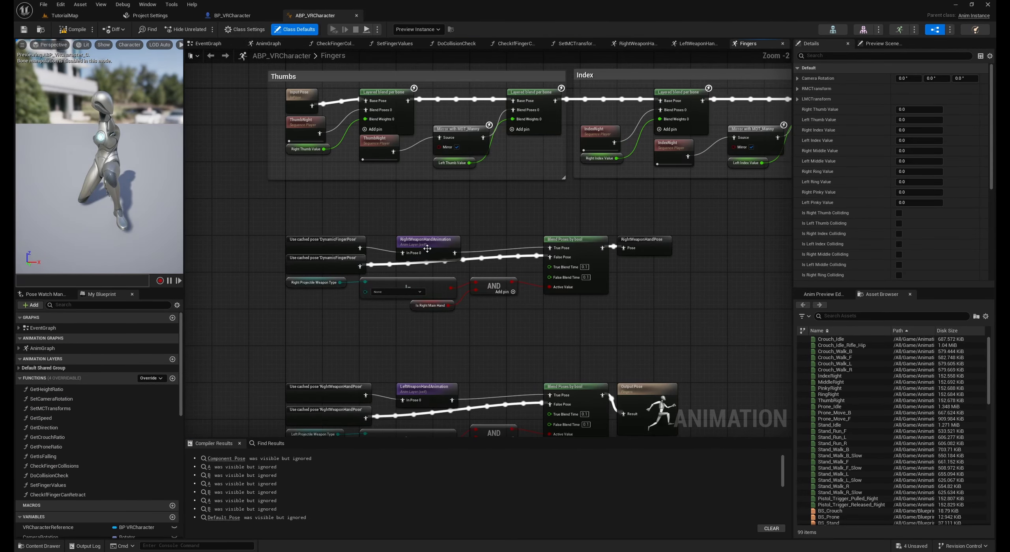
pyautogui.scroll(1, 427, 248)
pyautogui.doubleClick(428, 248)
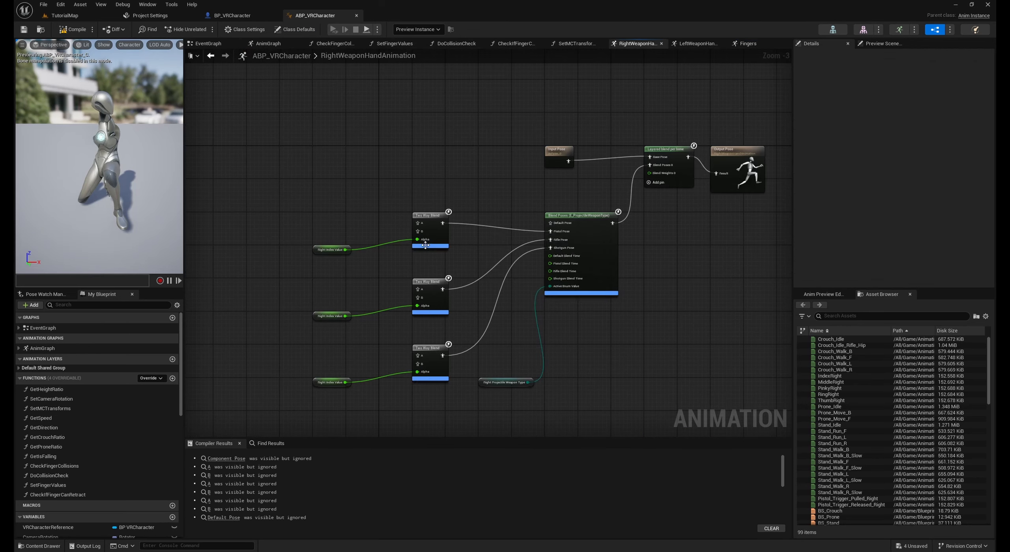
# Find the pistol animations and add Pistol_Trigger_Released_Right and Pistol_Trigger_Pulled_Right sequence players beside the Two Way Blend feeding Pistol Pose
pyautogui.moveTo(396, 239); pyautogui.dragTo(501, 234, button='right')
pyautogui.scroll(3, 493, 235)
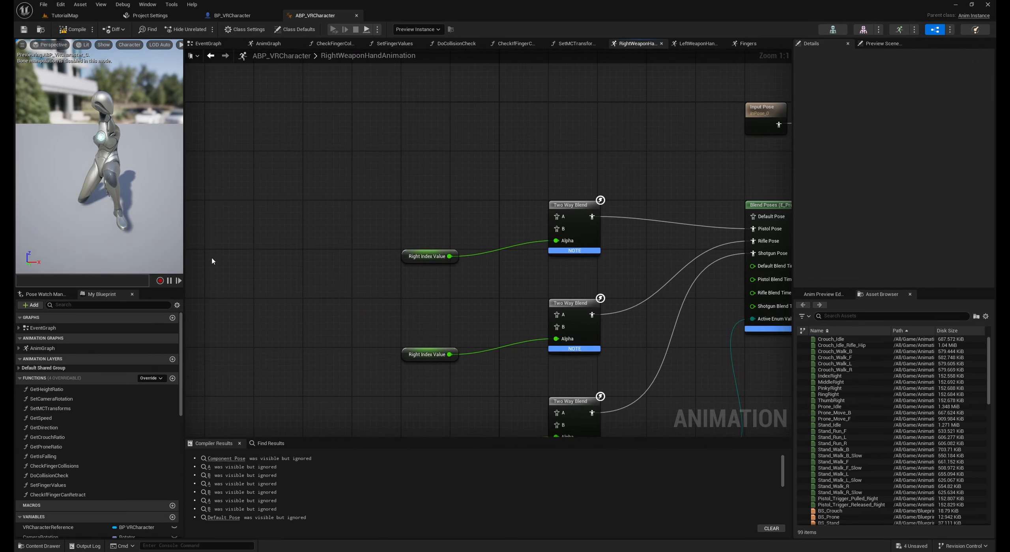
pyautogui.click(847, 315)
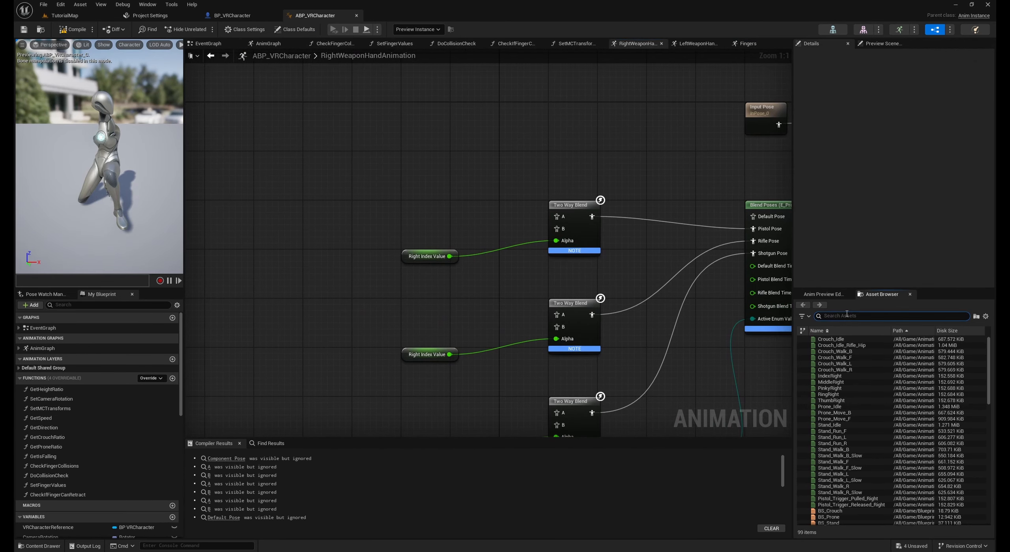
pyautogui.write('pistol')
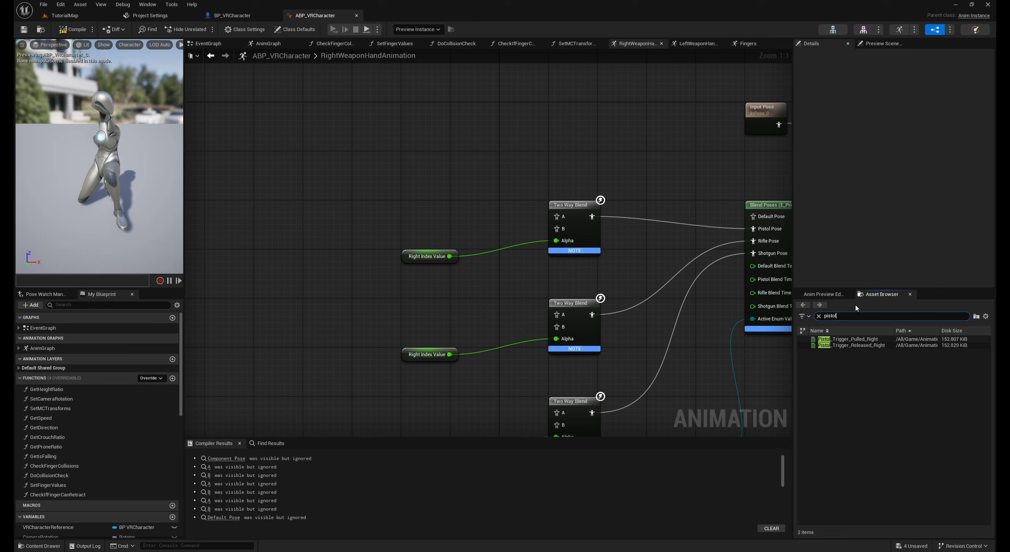
pyautogui.moveTo(862, 345); pyautogui.dragTo(413, 207)
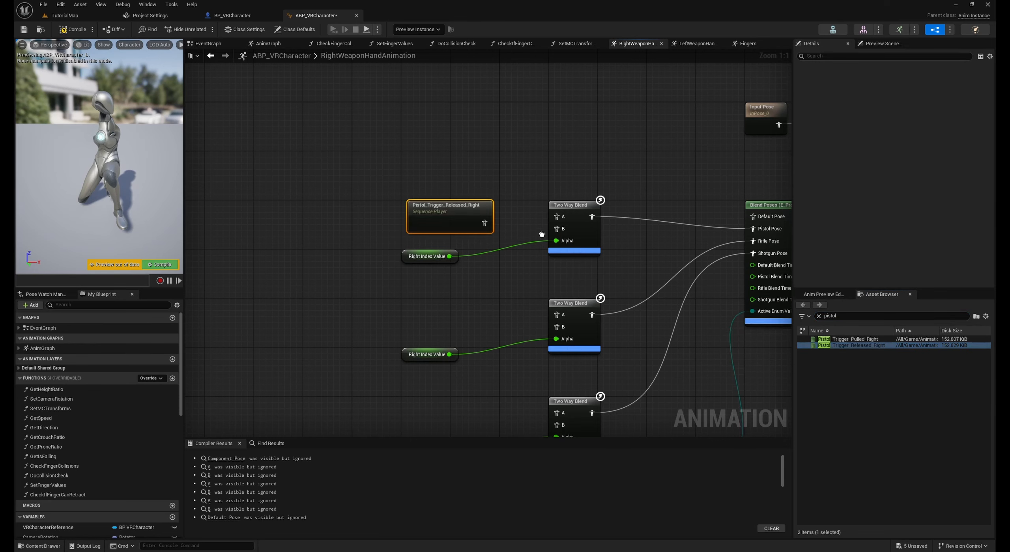
pyautogui.moveTo(828, 338); pyautogui.dragTo(436, 200)
pyautogui.moveTo(436, 200); pyautogui.dragTo(436, 193)
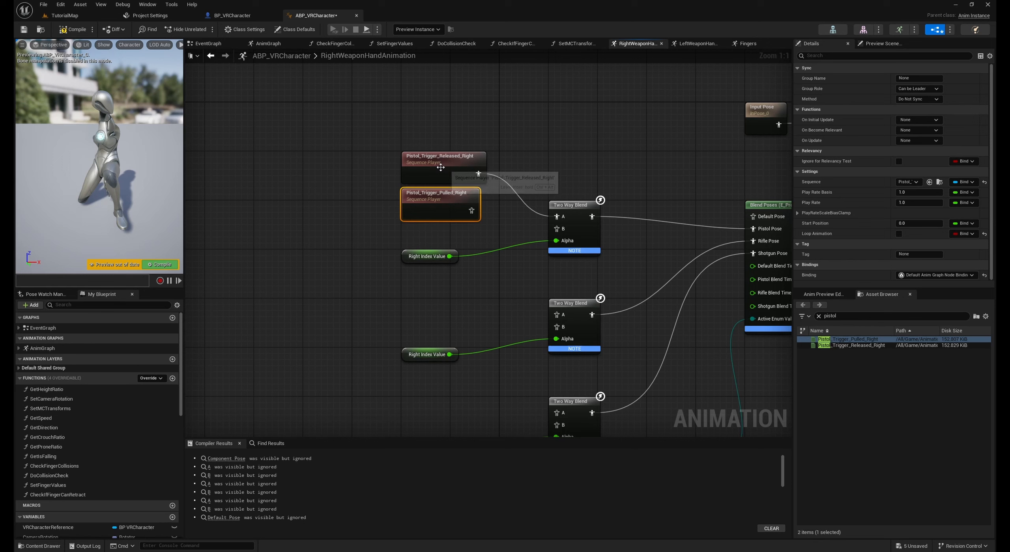
# Connect Pistol_Trigger_Released_Right to input A and Pistol_Trigger_Pulled_Right to input B of the pistol Two Way Blend
pyautogui.click(439, 163)
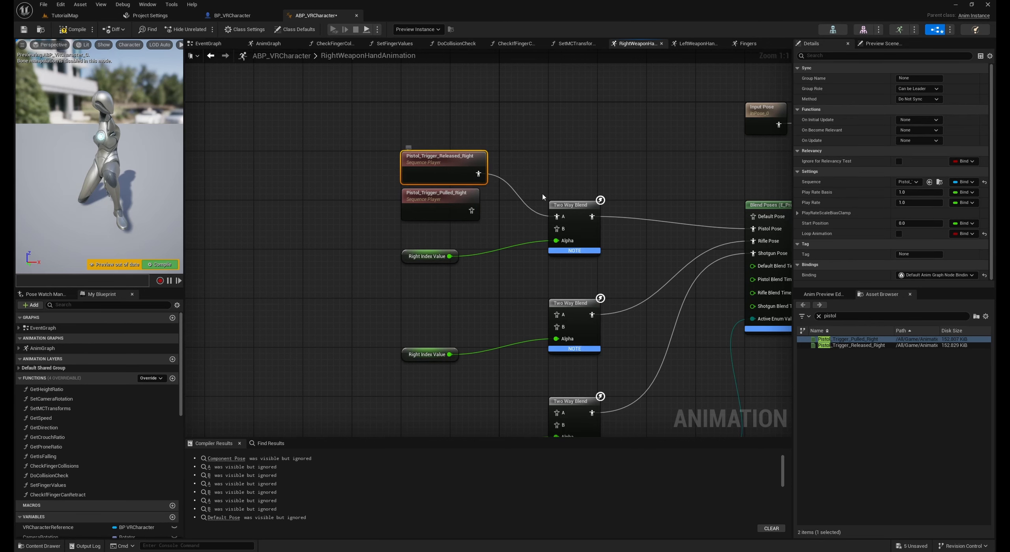
pyautogui.click(571, 215)
pyautogui.click(422, 252)
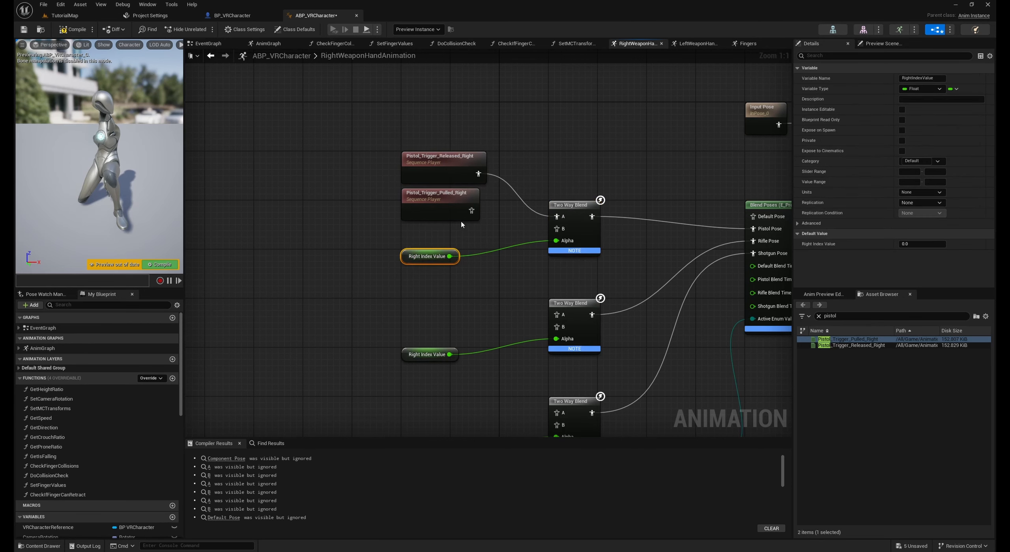
pyautogui.moveTo(472, 211); pyautogui.dragTo(558, 232)
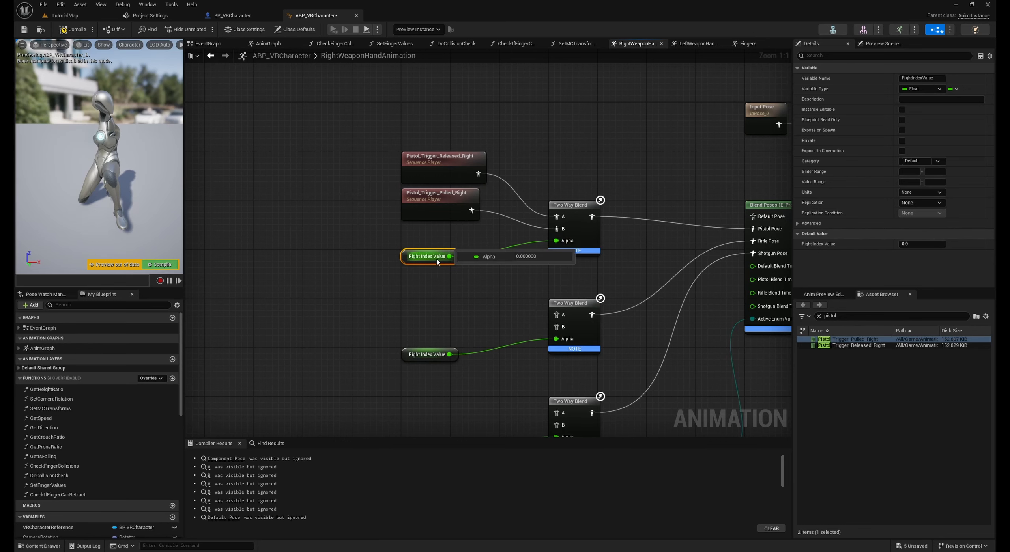
# Tidy the right-hand layer by moving the pistol and rifle blend groups upward, spacing the three Two Way Blend nodes evenly
pyautogui.moveTo(410, 262); pyautogui.dragTo(410, 237)
pyautogui.scroll(-2, 564, 202)
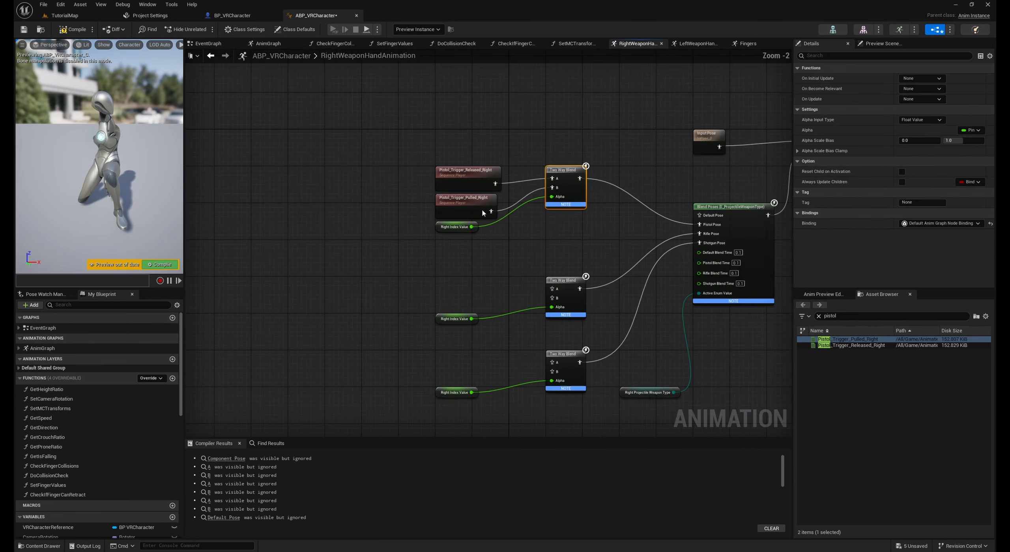
pyautogui.moveTo(435, 140); pyautogui.dragTo(591, 334)
pyautogui.moveTo(567, 172); pyautogui.dragTo(568, 134)
pyautogui.click(503, 228)
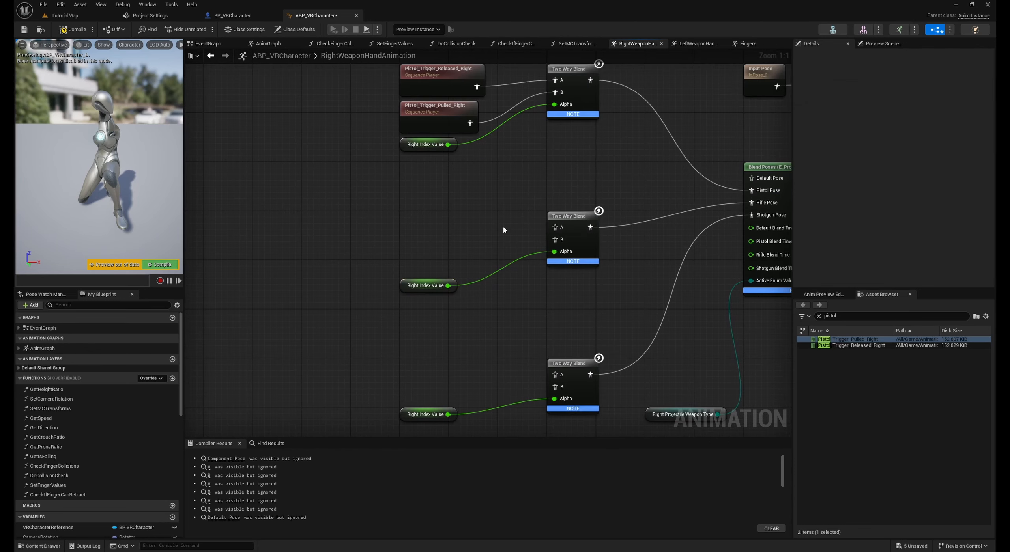
pyautogui.scroll(-2, 495, 227)
pyautogui.moveTo(494, 227); pyautogui.dragTo(477, 223, button='right')
pyautogui.scroll(2, 478, 223)
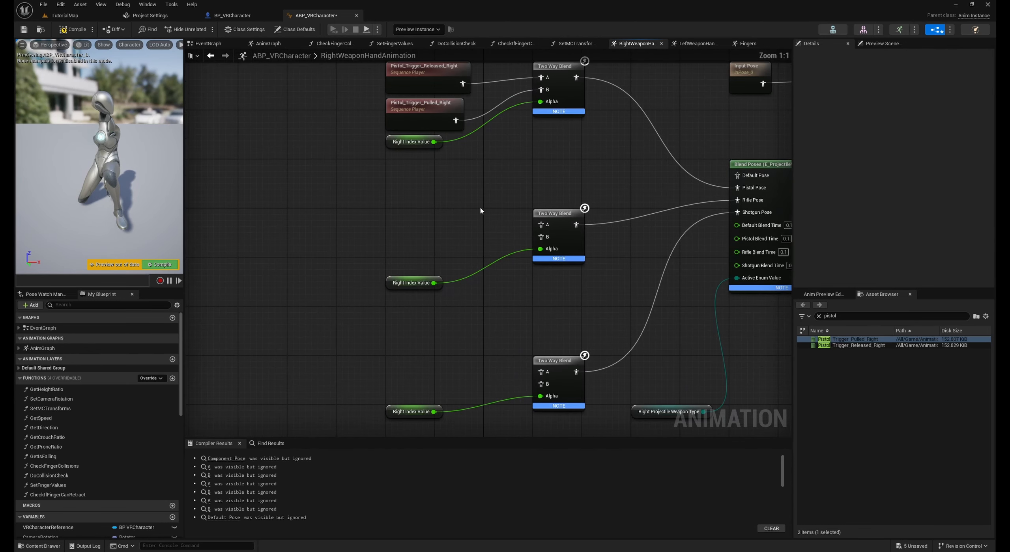
pyautogui.moveTo(489, 357); pyautogui.dragTo(492, 307, button='right')
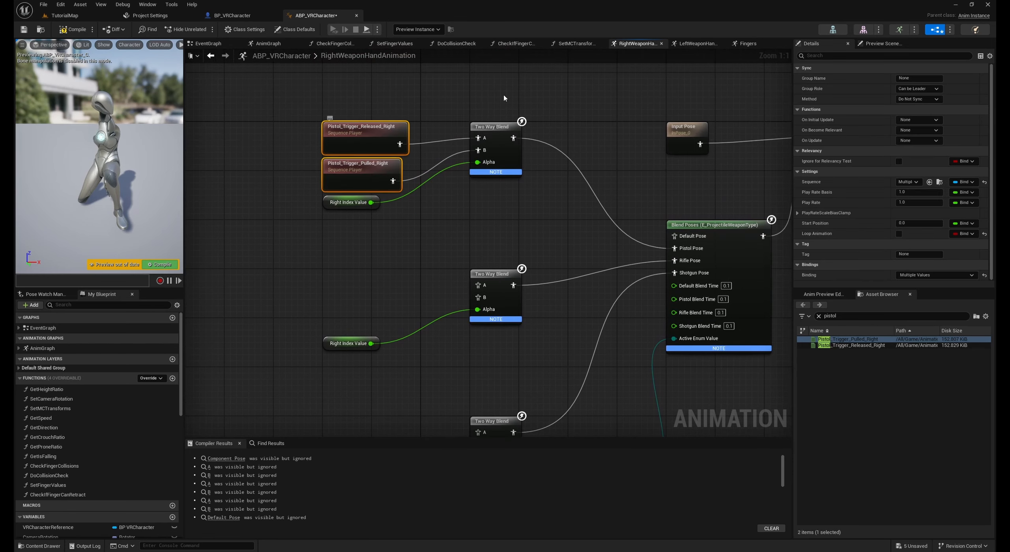
# Copy both pistol sequence players into the LeftWeaponHandAnimation layer and connect released to A and pulled to B of the pistol Two Way Blend
pyautogui.moveTo(359, 131); pyautogui.dragTo(381, 146, button='right')
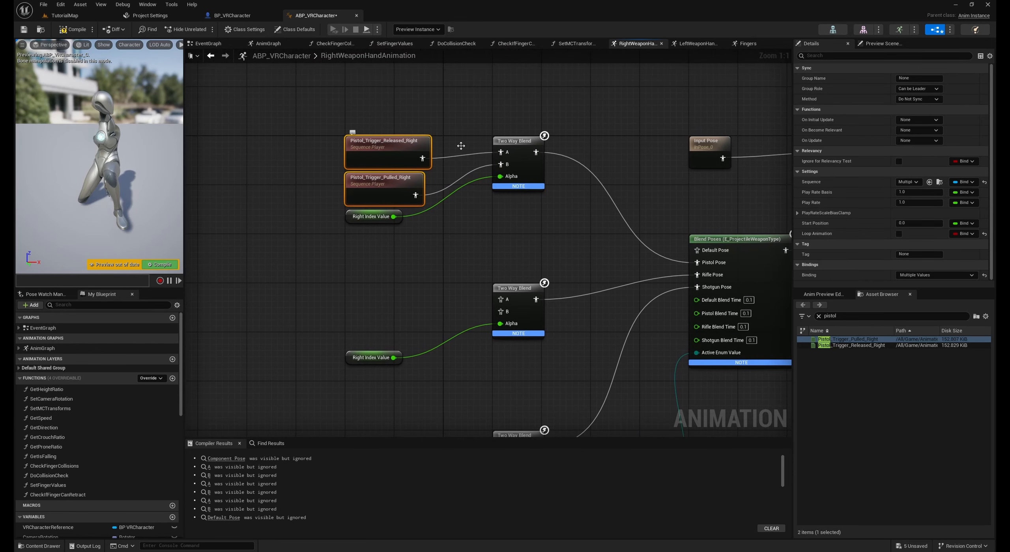
pyautogui.click(697, 44)
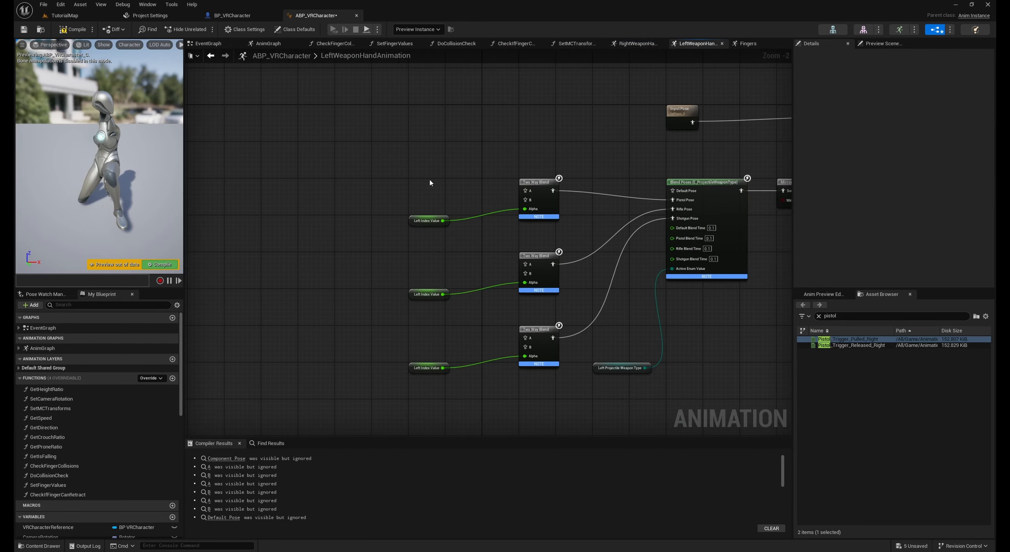
pyautogui.hotkey('ctrl', 'v')
pyautogui.moveTo(440, 181); pyautogui.dragTo(526, 191)
pyautogui.moveTo(465, 205); pyautogui.dragTo(542, 201)
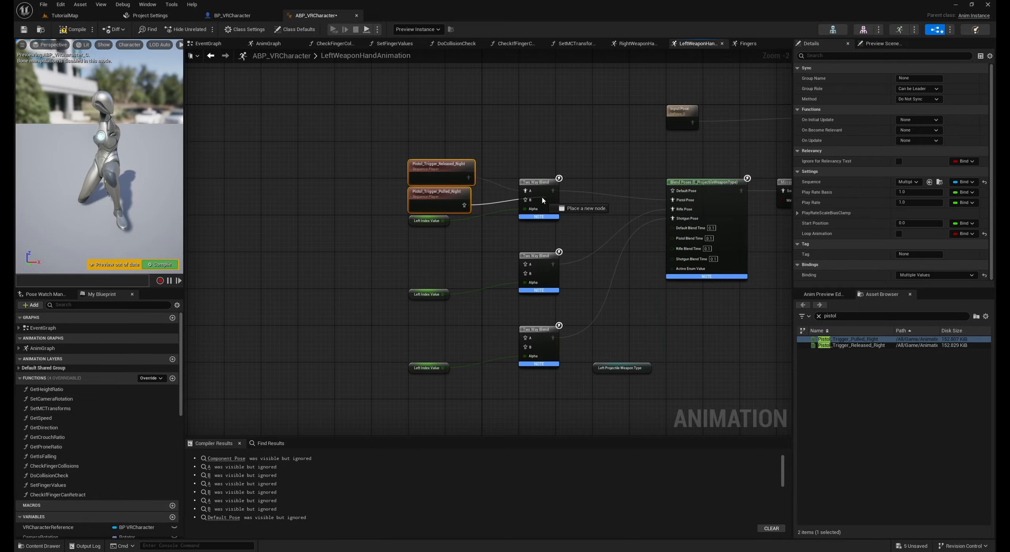